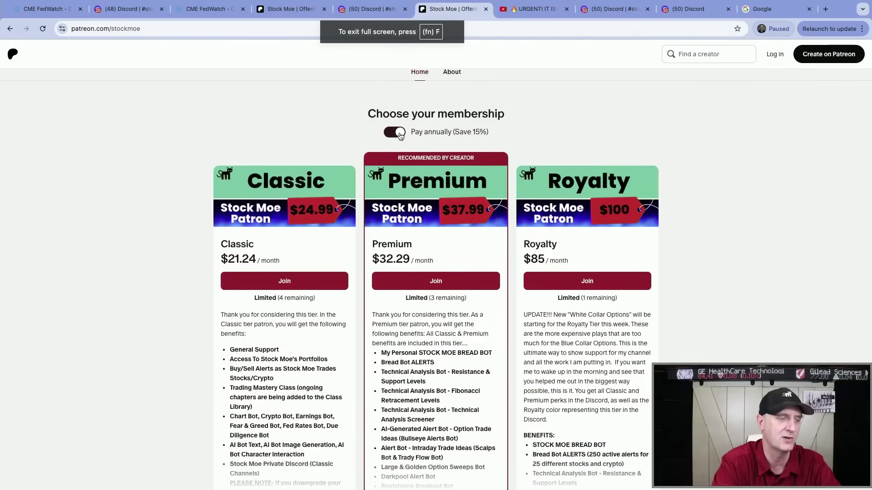
# Compare Patreon's annual and monthly tier prices, leave monthly showing, and switch to Discord
pyautogui.click(401, 134)
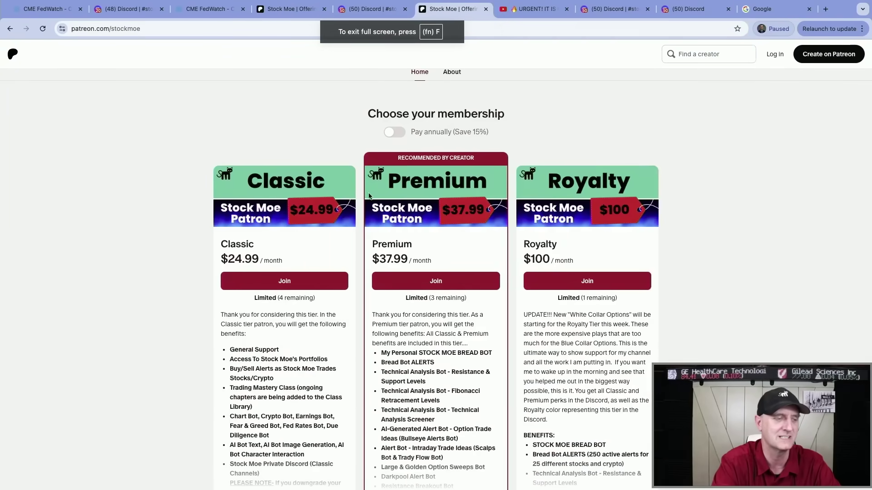
pyautogui.click(393, 137)
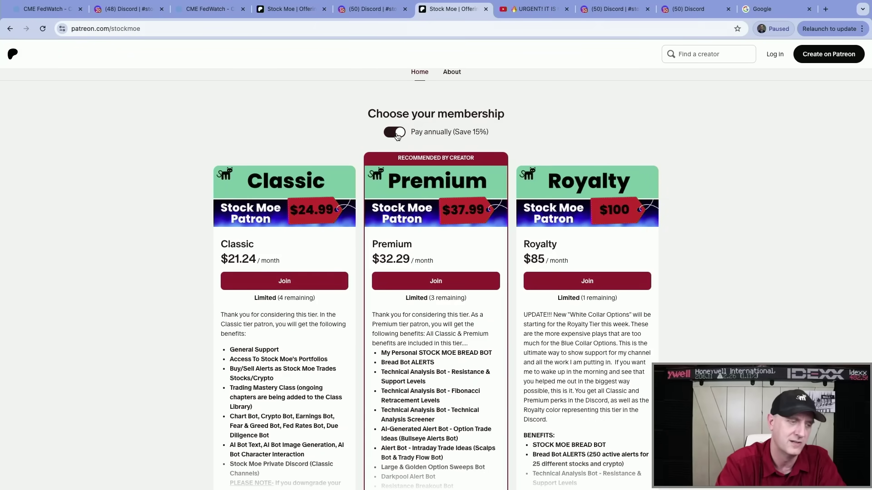
pyautogui.click(396, 133)
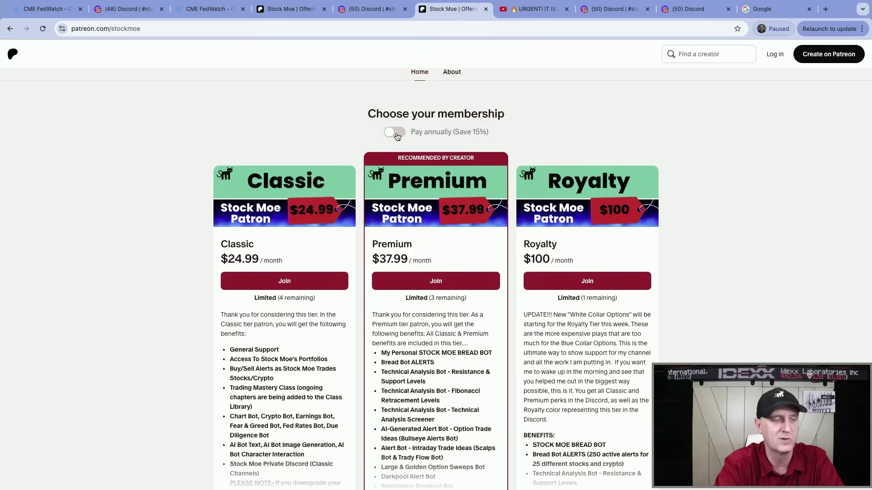
pyautogui.click(397, 136)
pyautogui.click(401, 133)
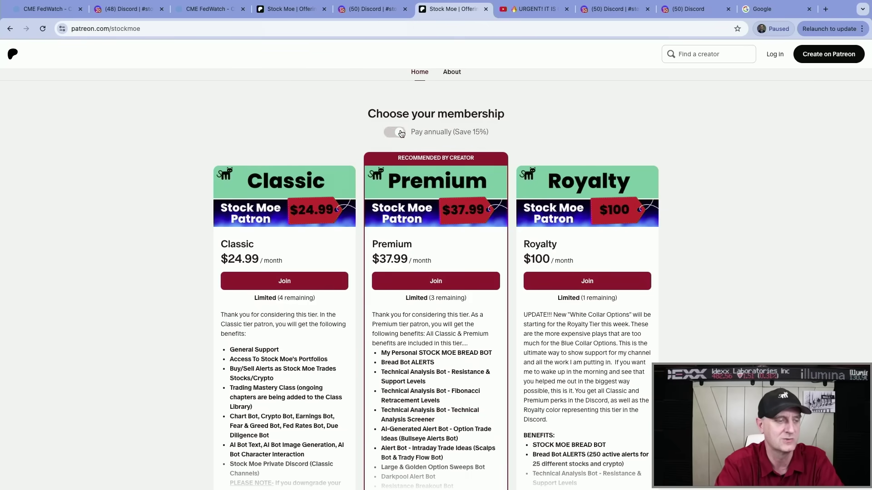
pyautogui.press('super+Tab')
pyautogui.press('super+Tab')
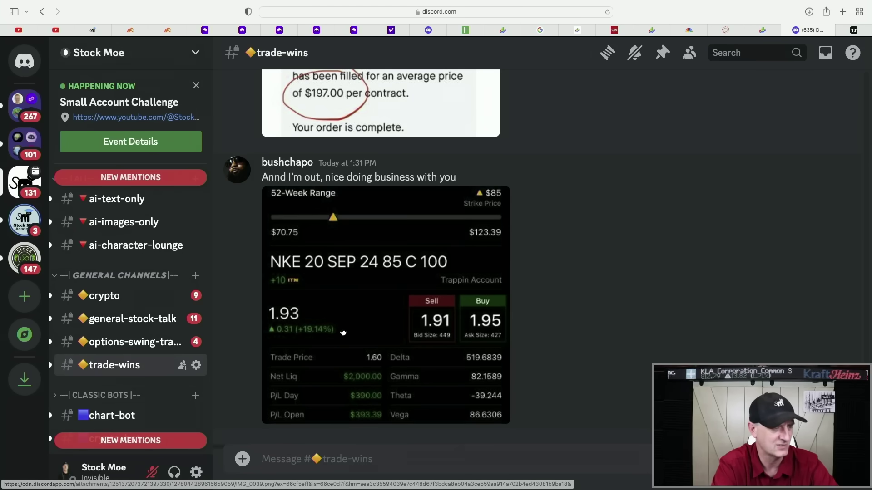
pyautogui.scroll(5, 399, 325)
pyautogui.scroll(5, 399, 326)
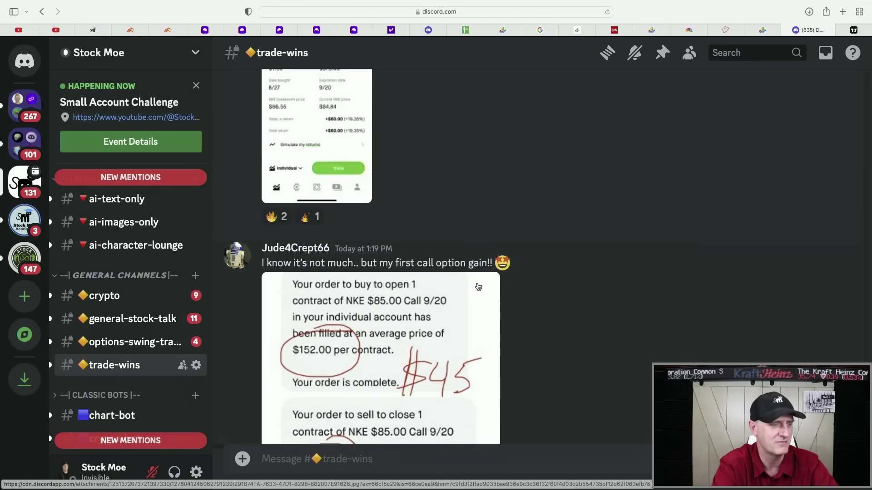
pyautogui.scroll(5, 477, 290)
pyautogui.scroll(5, 476, 291)
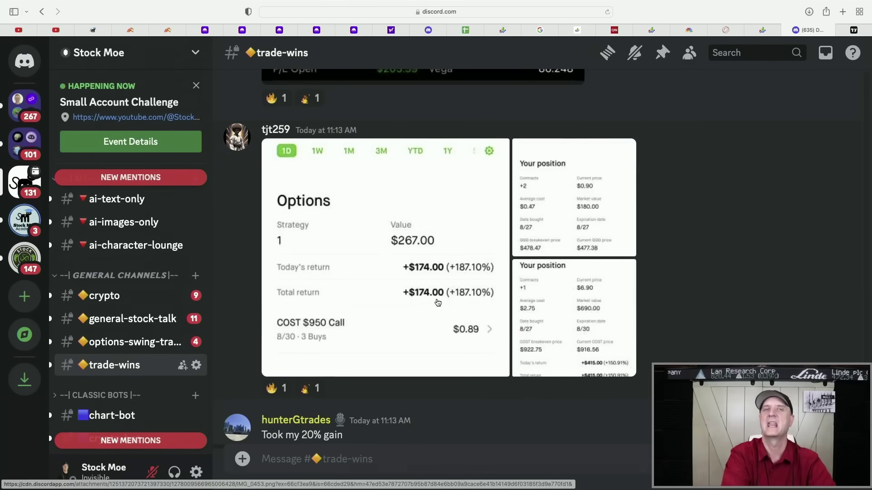
pyautogui.scroll(3, 432, 299)
pyautogui.scroll(2, 436, 300)
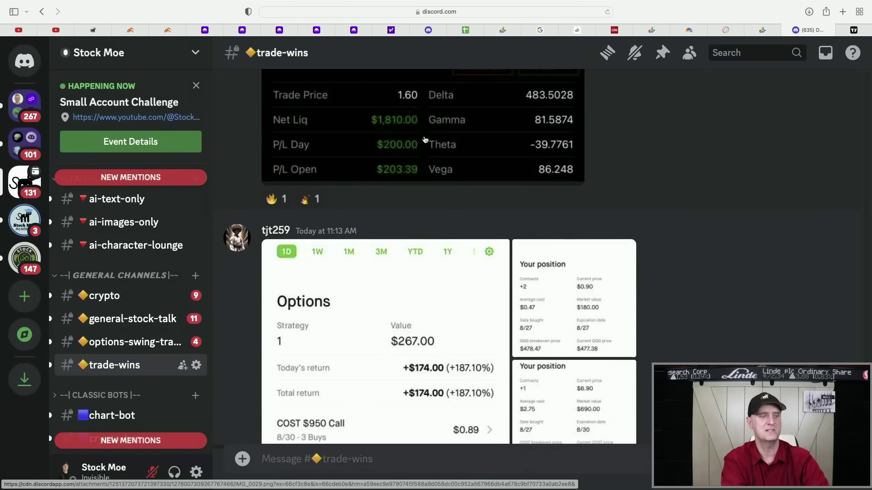
pyautogui.scroll(2, 368, 128)
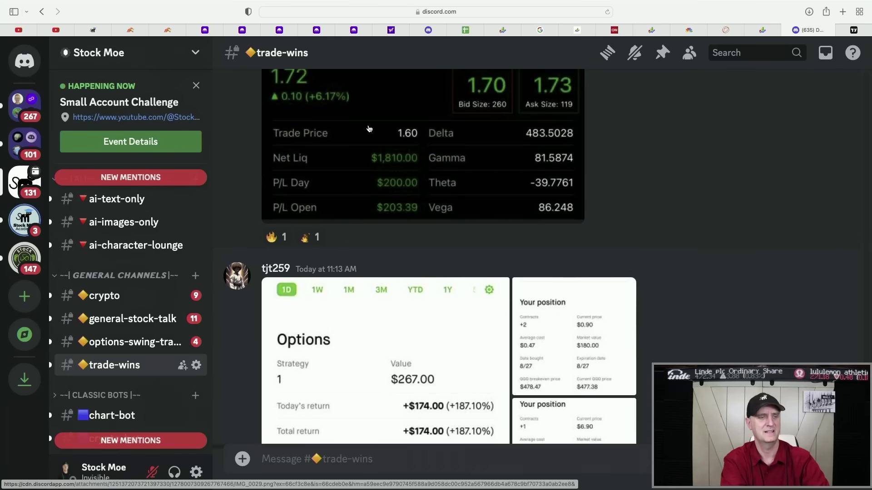
pyautogui.scroll(1, 368, 128)
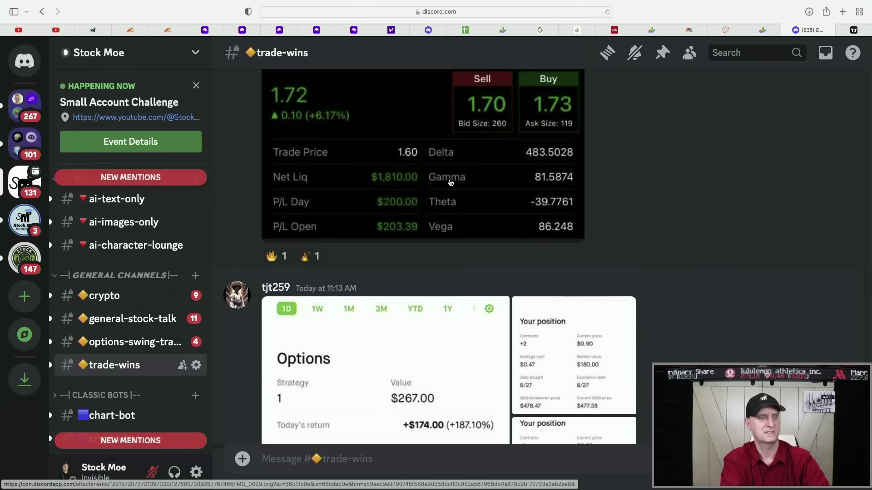
pyautogui.scroll(5, 415, 154)
pyautogui.scroll(4, 449, 185)
pyautogui.scroll(3, 450, 177)
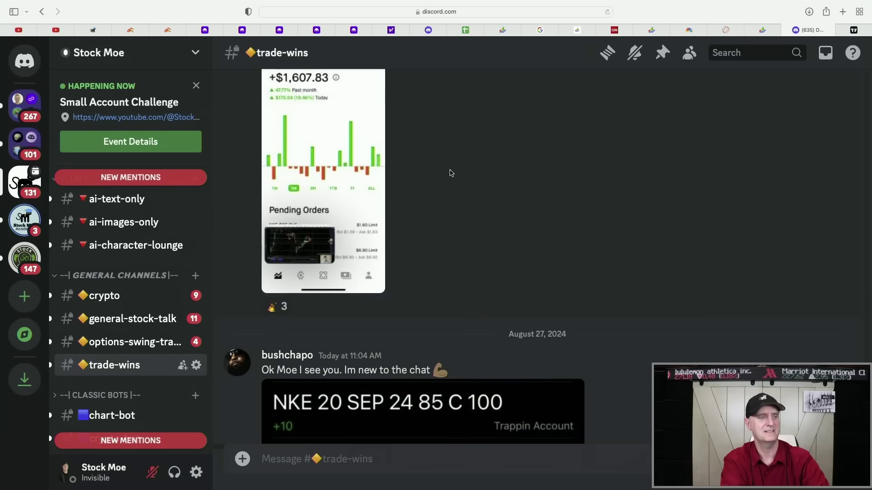
pyautogui.scroll(1, 448, 174)
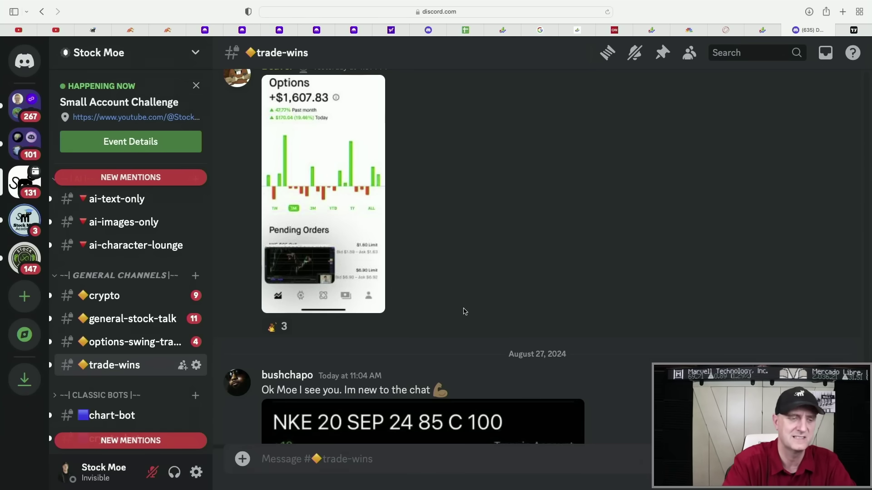
pyautogui.scroll(-3, 119, 309)
pyautogui.scroll(-3, 119, 309)
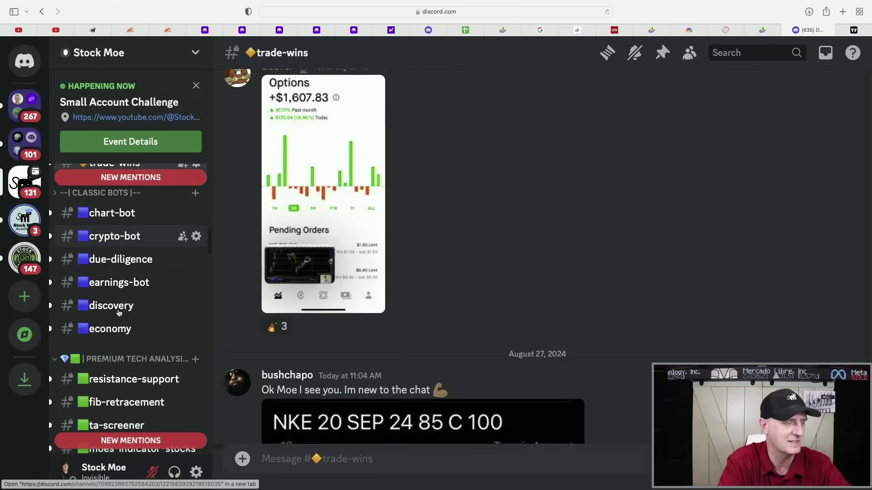
pyautogui.scroll(-3, 119, 308)
pyautogui.scroll(-3, 119, 309)
pyautogui.scroll(-2, 119, 309)
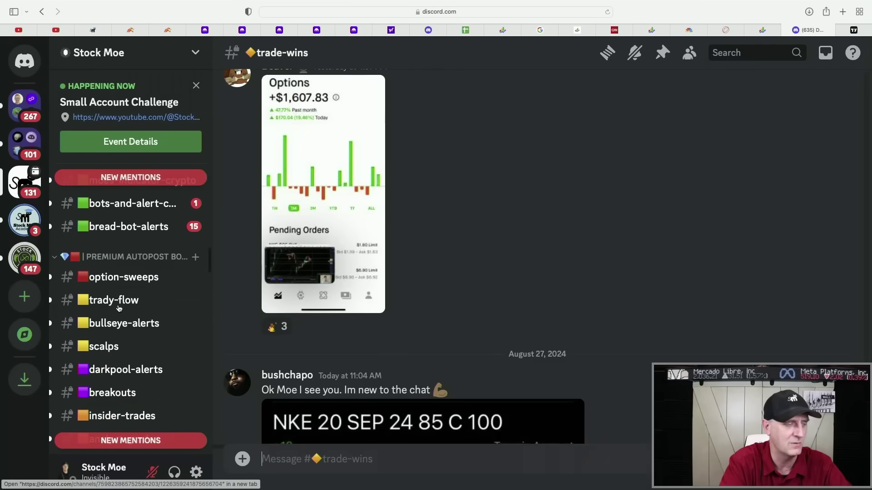
# Open #option-sweeps to view the latest golden sweeps, including the NVDA 140 put
pyautogui.click(124, 277)
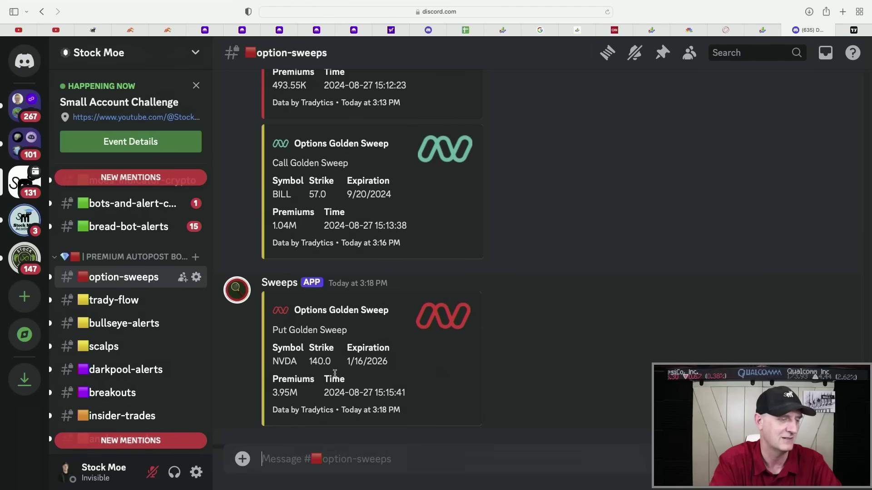
pyautogui.scroll(1, 353, 352)
pyautogui.scroll(2, 352, 352)
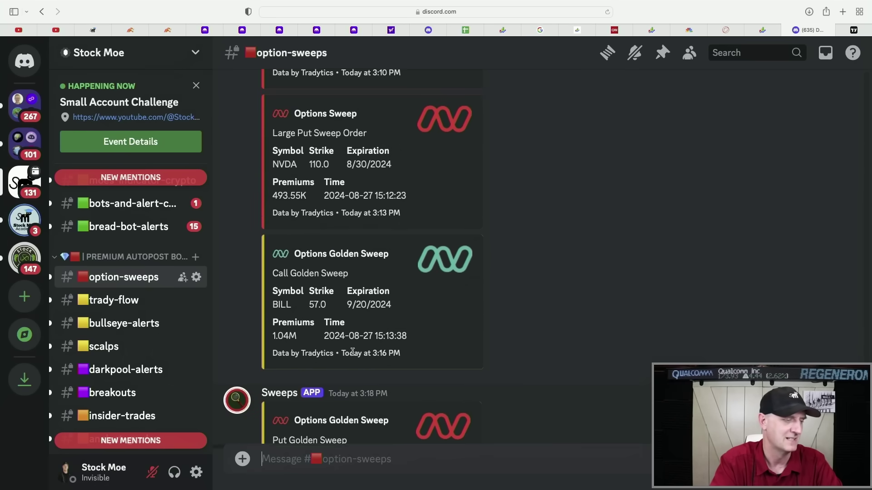
pyautogui.scroll(3, 353, 341)
pyautogui.scroll(2, 354, 327)
pyautogui.scroll(1, 354, 322)
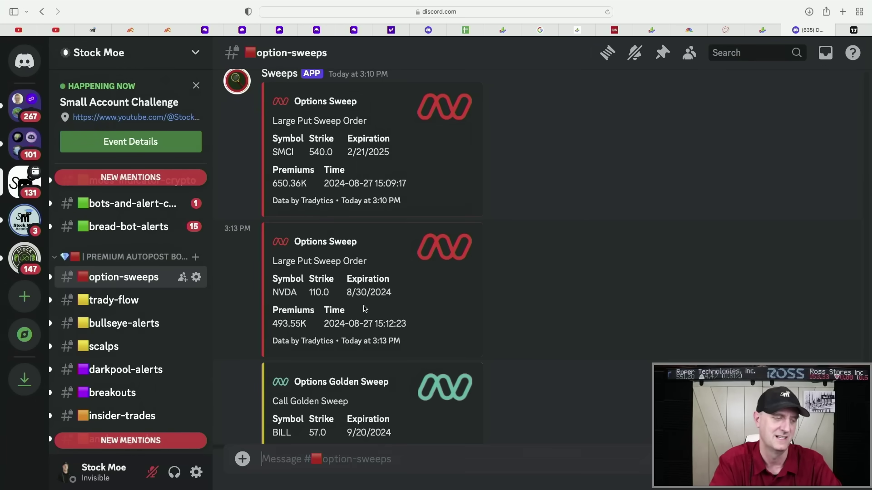
pyautogui.scroll(3, 364, 309)
pyautogui.scroll(2, 364, 306)
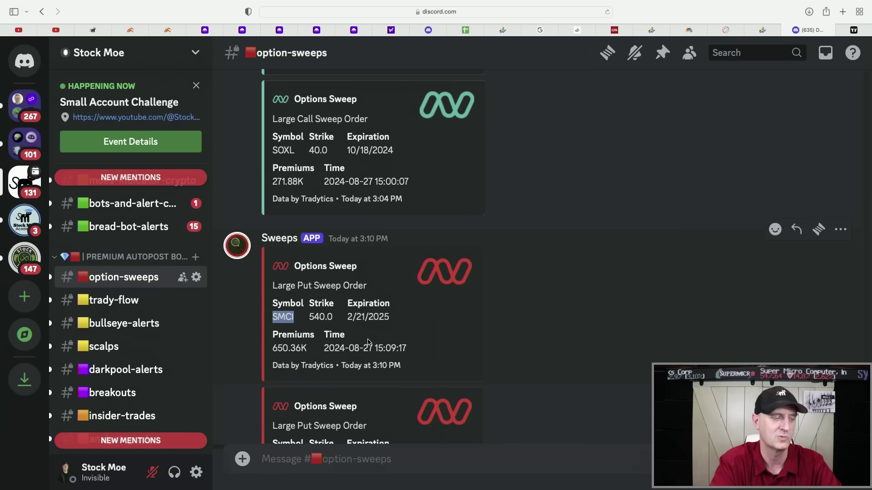
pyautogui.scroll(3, 367, 340)
pyautogui.scroll(2, 293, 307)
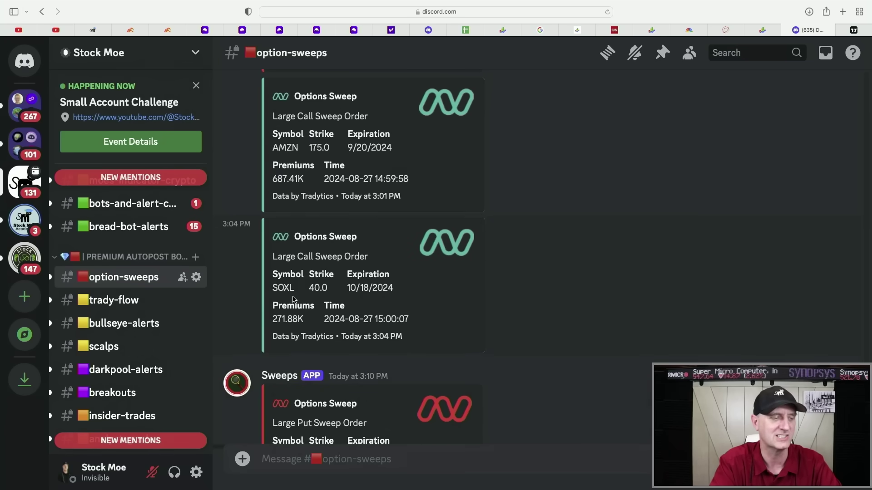
# Highlight the SOXL sweep's 271.88K premium in the option-sweeps feed
pyautogui.moveTo(305, 320); pyautogui.dragTo(267, 318)
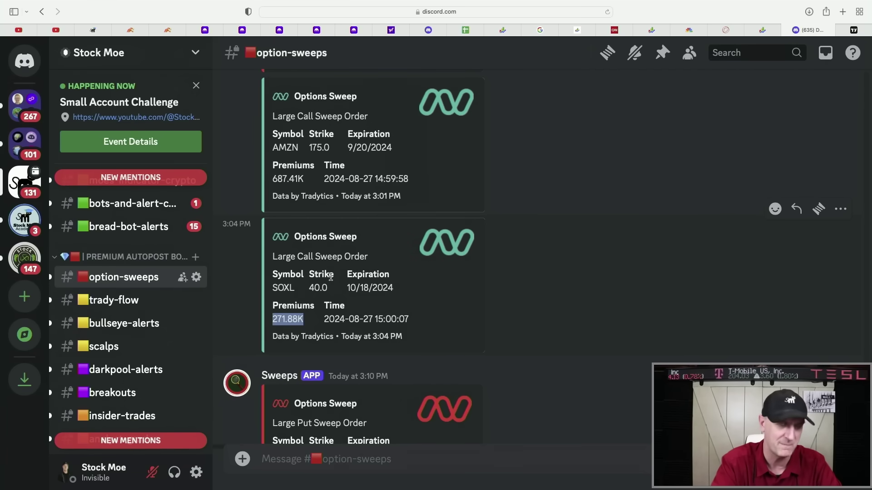
pyautogui.scroll(1, 330, 278)
pyautogui.scroll(2, 318, 308)
pyautogui.scroll(3, 318, 308)
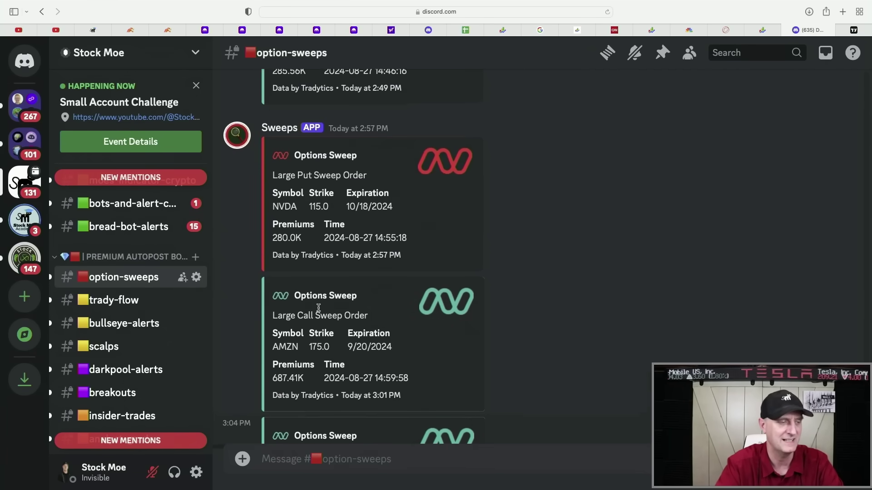
pyautogui.scroll(3, 320, 286)
pyautogui.scroll(1, 322, 262)
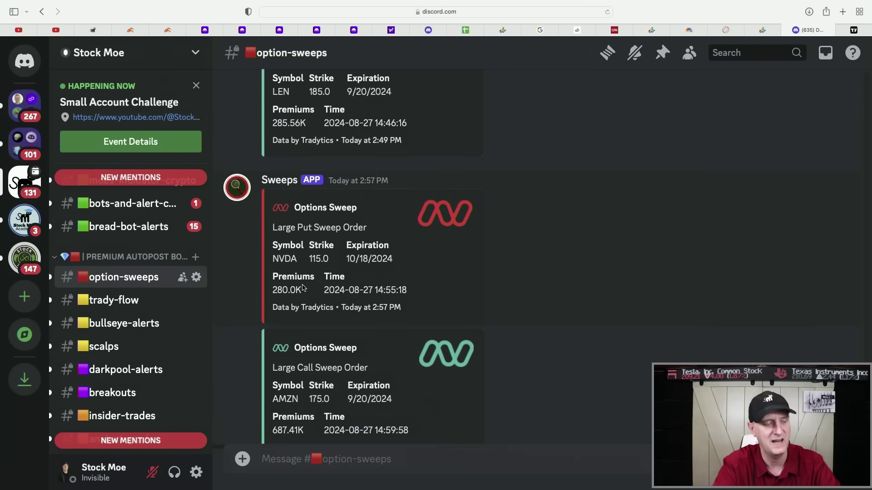
pyautogui.scroll(3, 303, 286)
pyautogui.scroll(3, 303, 287)
pyautogui.scroll(2, 303, 285)
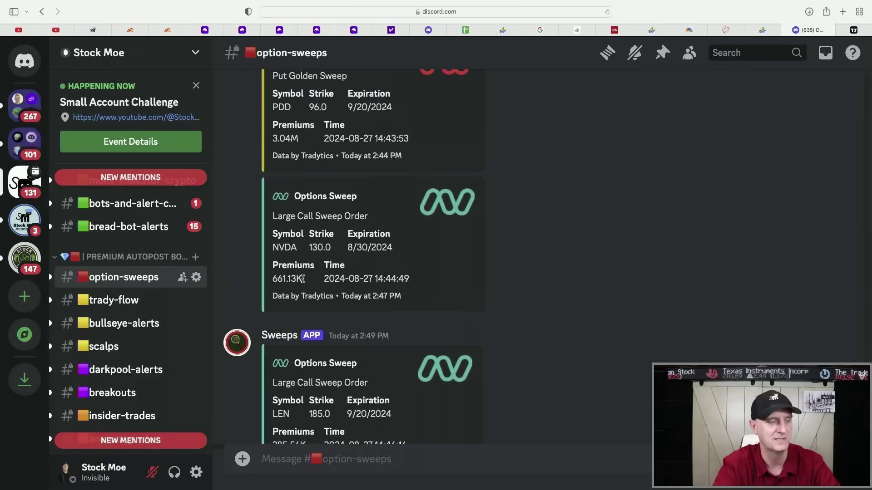
pyautogui.scroll(2, 304, 283)
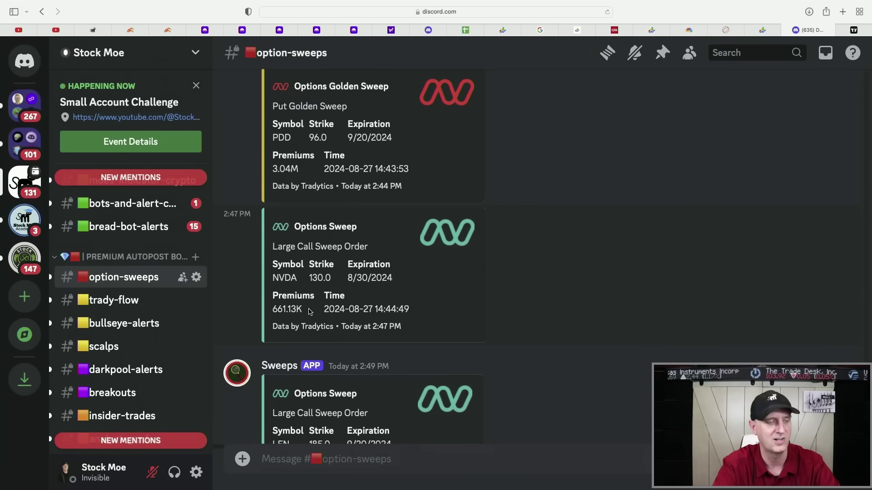
pyautogui.scroll(2, 308, 311)
pyautogui.scroll(1, 300, 273)
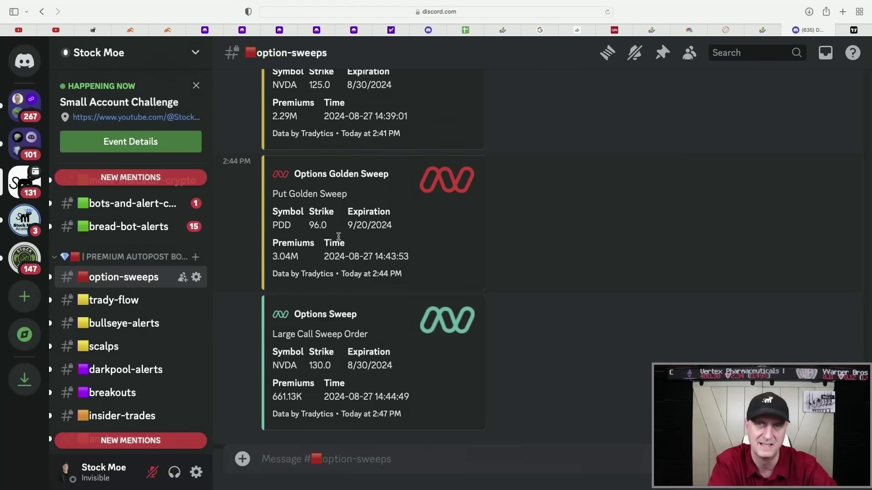
pyautogui.scroll(3, 337, 237)
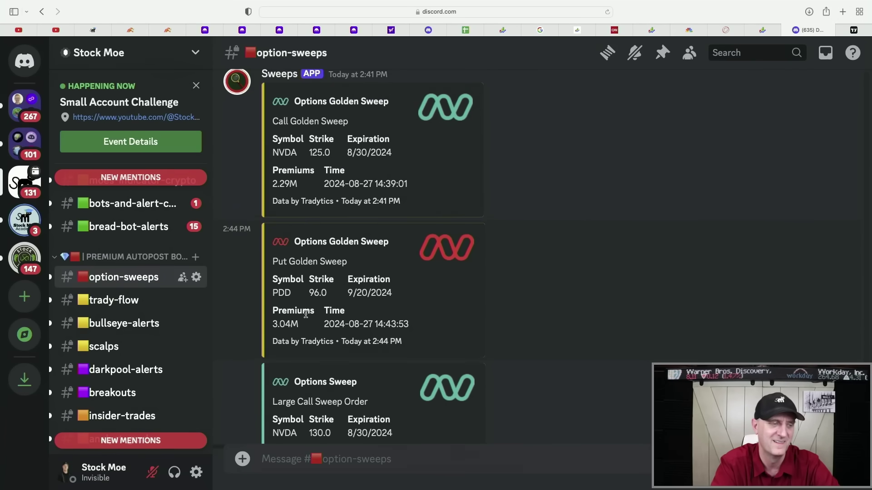
pyautogui.scroll(2, 306, 314)
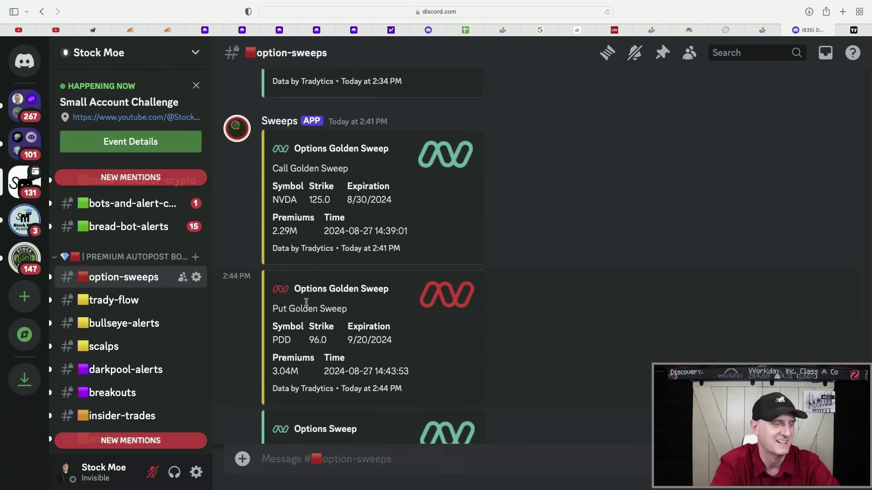
pyautogui.scroll(2, 314, 237)
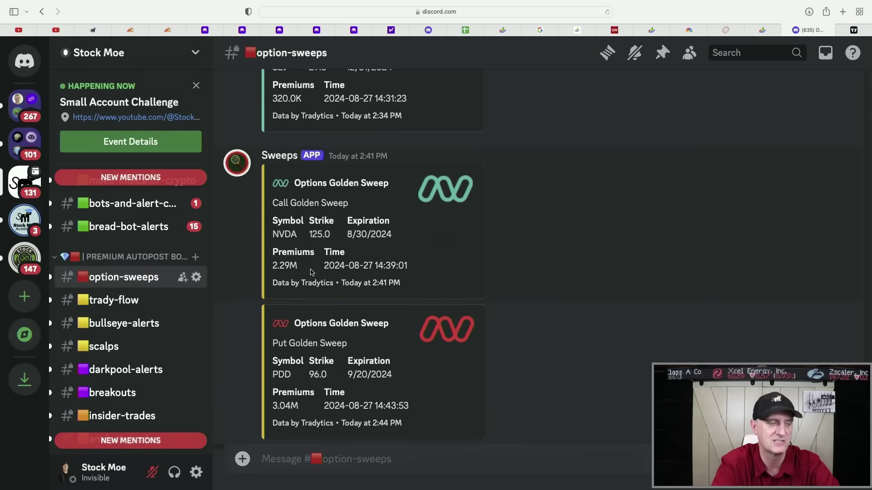
pyautogui.scroll(3, 300, 245)
pyautogui.scroll(2, 300, 245)
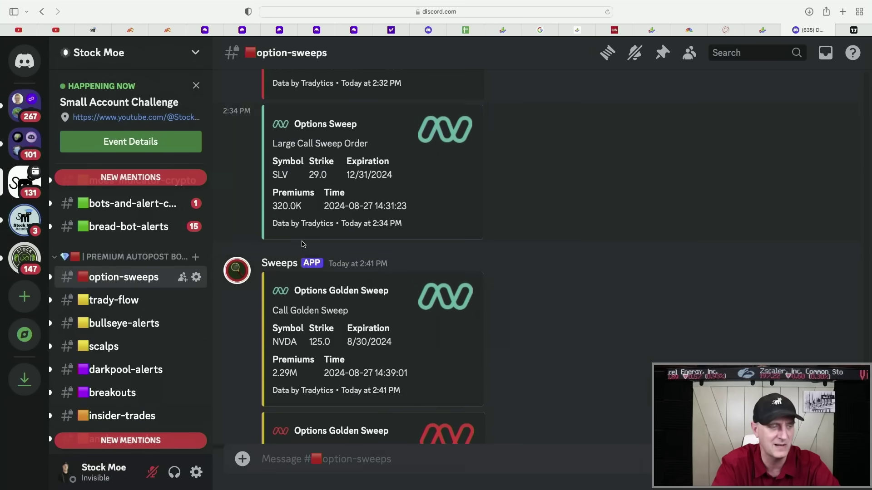
pyautogui.scroll(2, 300, 245)
pyautogui.scroll(2, 303, 245)
pyautogui.scroll(1, 303, 244)
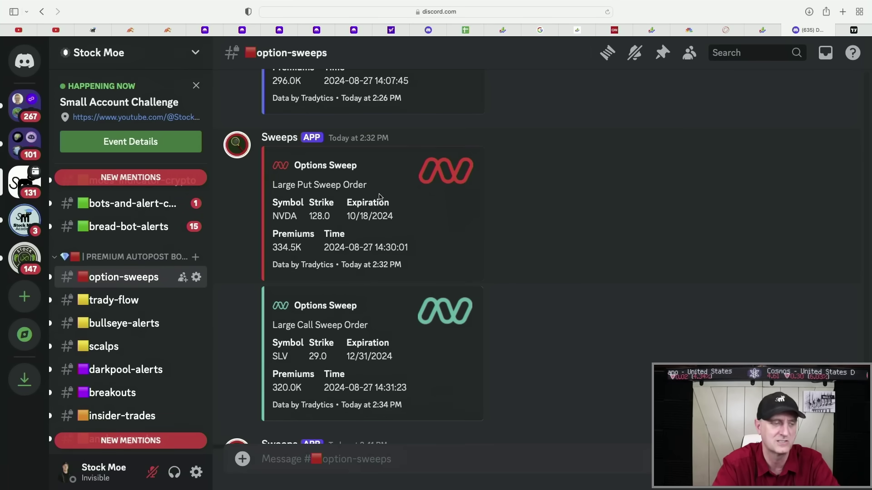
pyautogui.scroll(3, 379, 197)
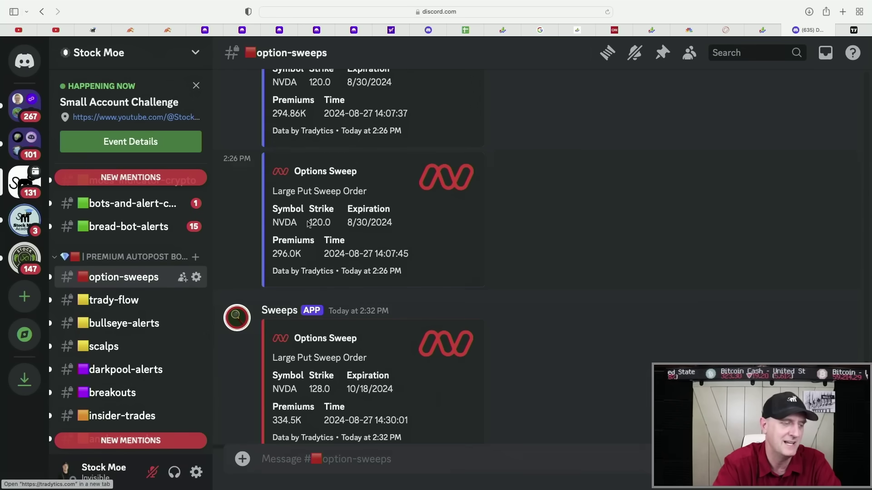
pyautogui.scroll(3, 353, 224)
pyautogui.scroll(3, 301, 230)
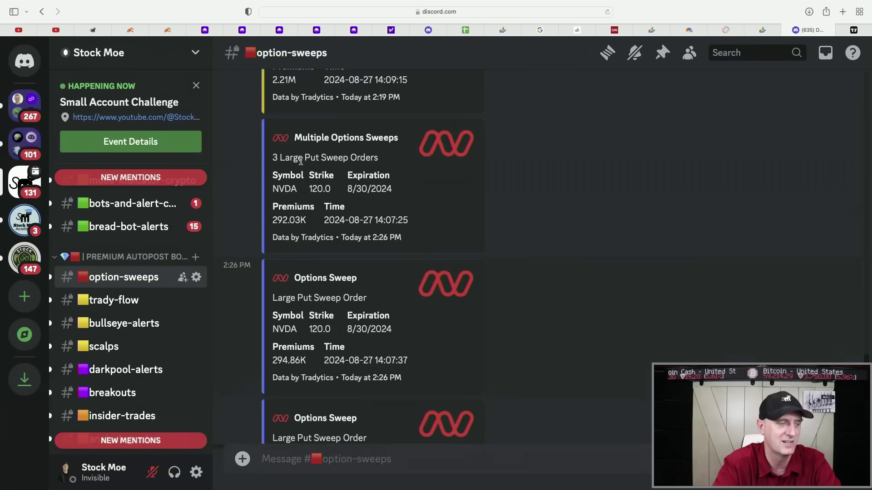
pyautogui.scroll(3, 302, 163)
pyautogui.scroll(2, 301, 162)
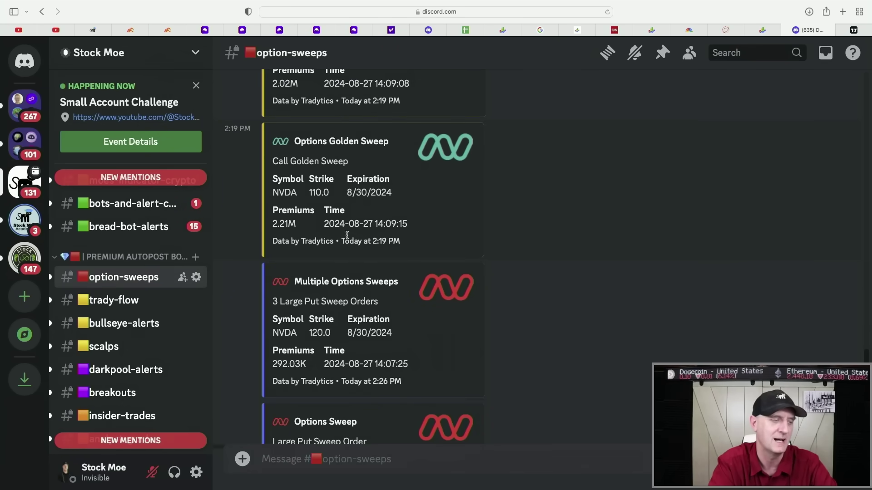
pyautogui.scroll(3, 346, 235)
pyautogui.scroll(2, 346, 235)
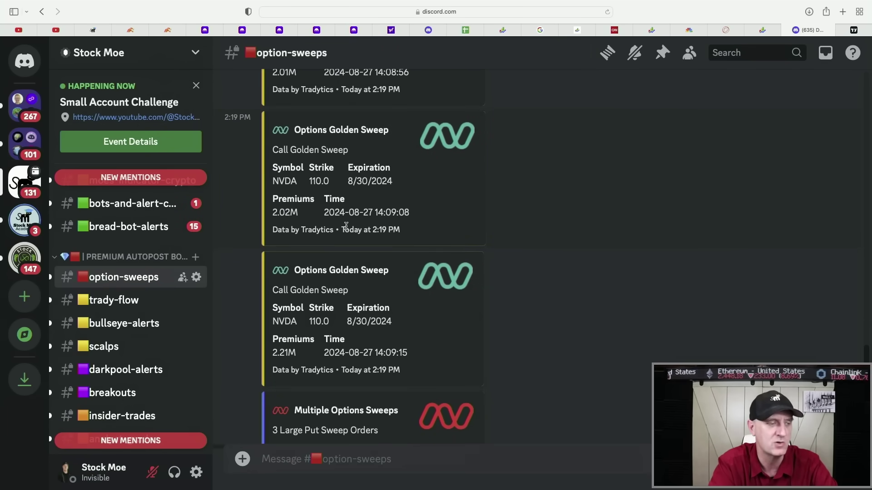
pyautogui.scroll(3, 345, 227)
pyautogui.scroll(2, 345, 226)
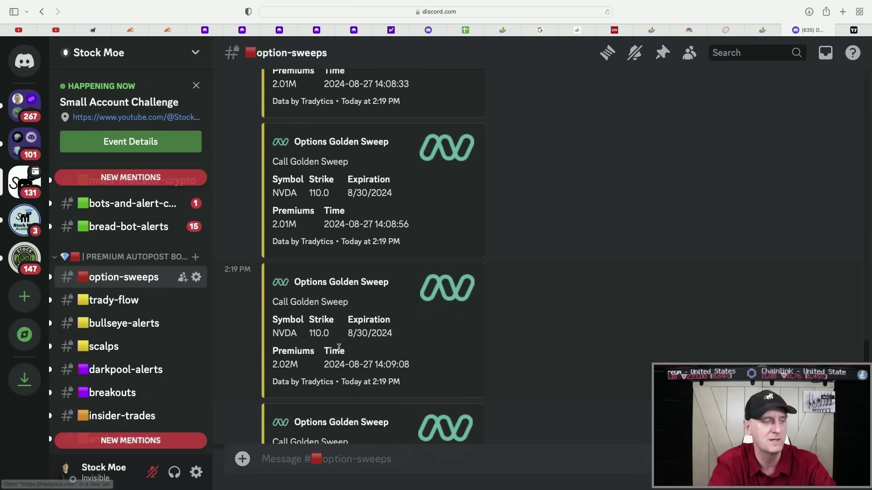
pyautogui.scroll(3, 339, 350)
pyautogui.scroll(2, 338, 307)
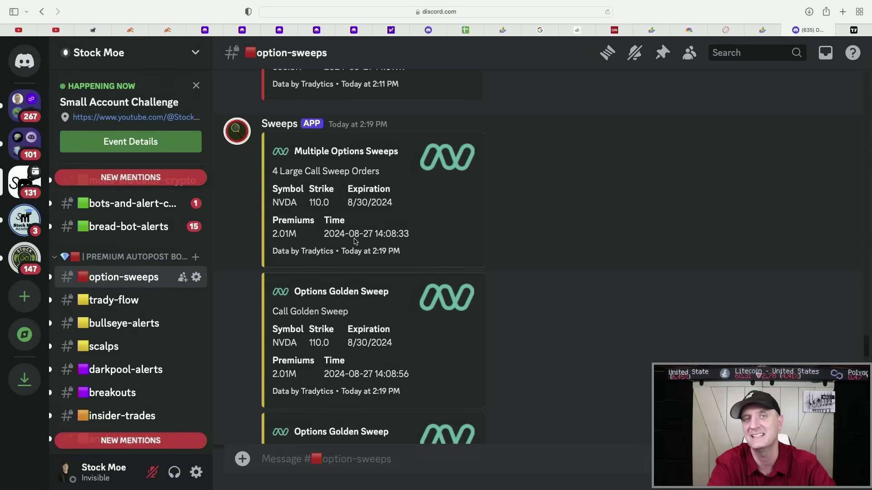
pyautogui.scroll(1, 341, 225)
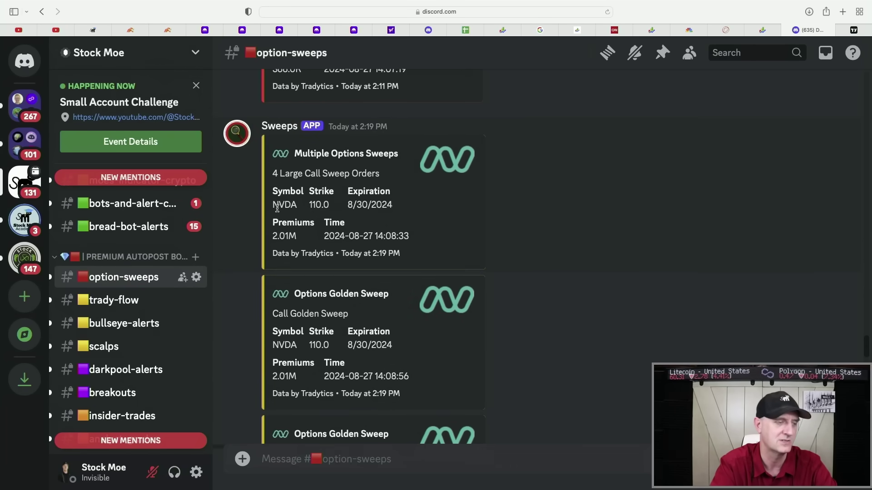
pyautogui.scroll(-2, 334, 340)
pyautogui.scroll(-2, 340, 307)
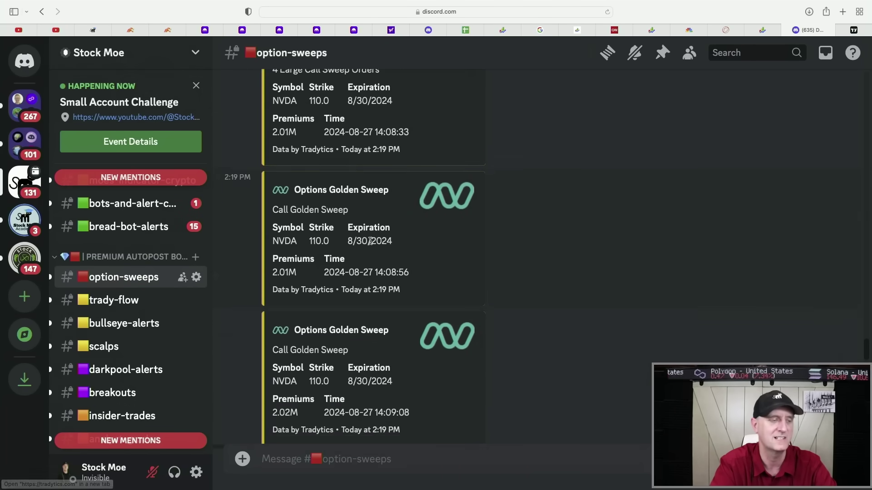
pyautogui.scroll(-3, 366, 315)
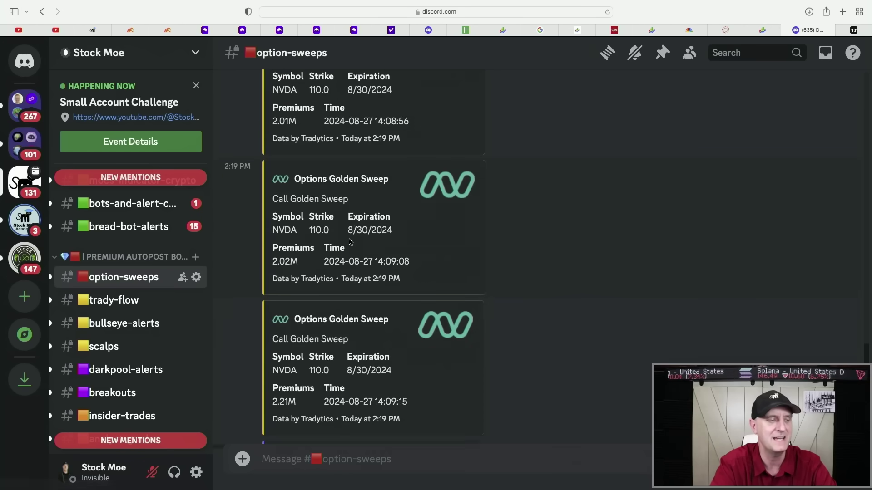
pyautogui.scroll(-1, 337, 195)
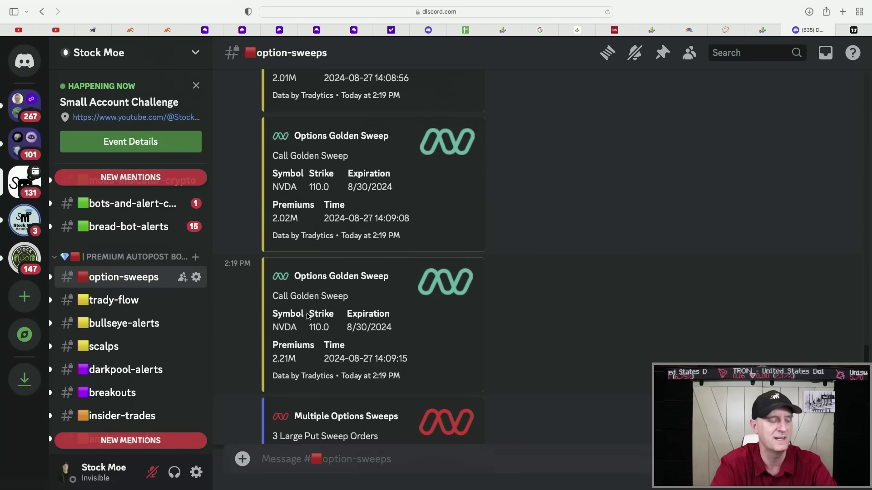
pyautogui.scroll(1, 310, 295)
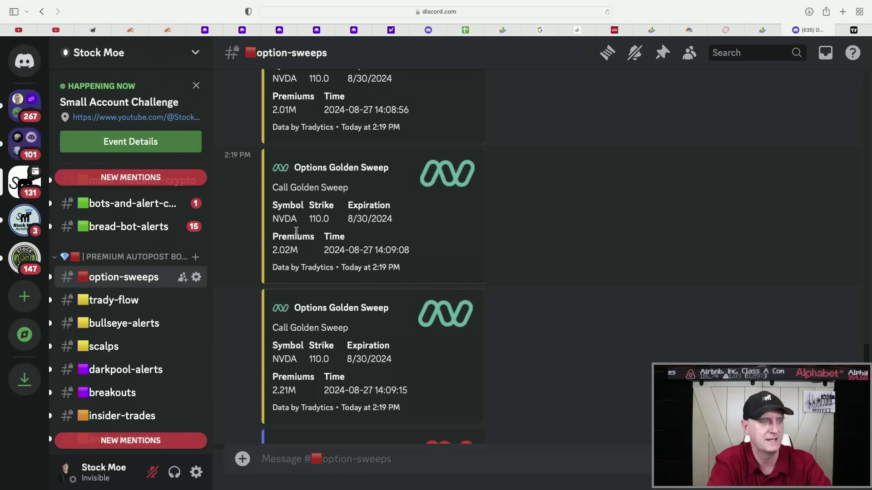
pyautogui.scroll(-2, 295, 232)
pyautogui.scroll(-1, 296, 232)
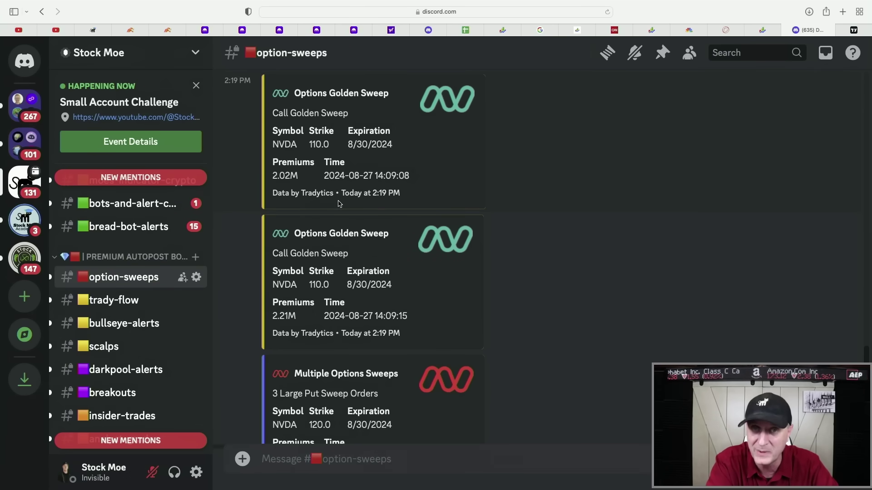
pyautogui.scroll(-3, 339, 204)
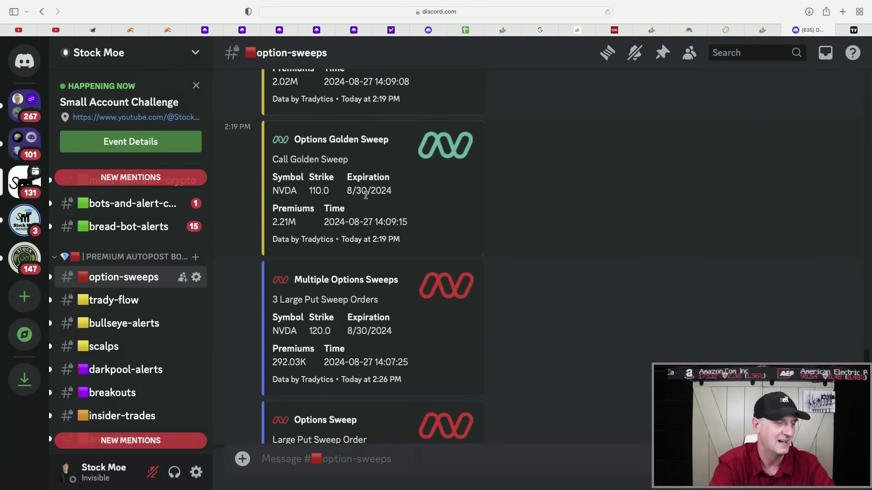
pyautogui.scroll(-2, 344, 226)
pyautogui.scroll(-1, 334, 246)
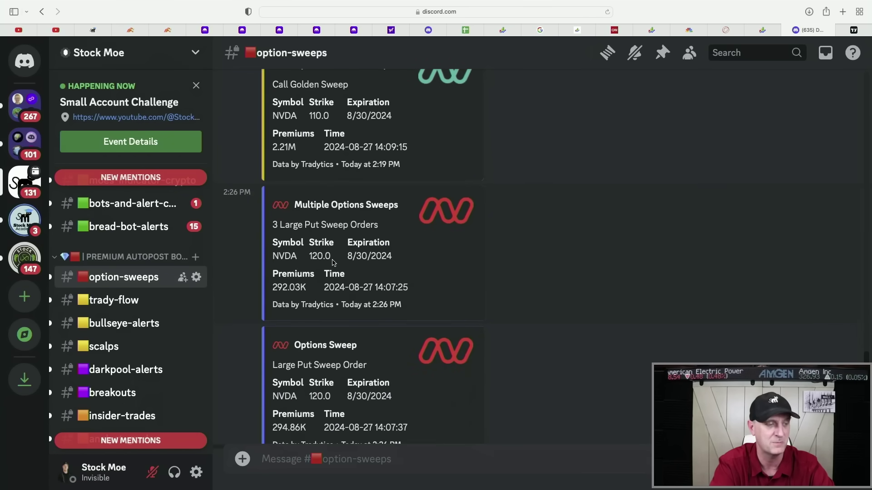
pyautogui.scroll(-2, 329, 253)
pyautogui.scroll(-1, 334, 287)
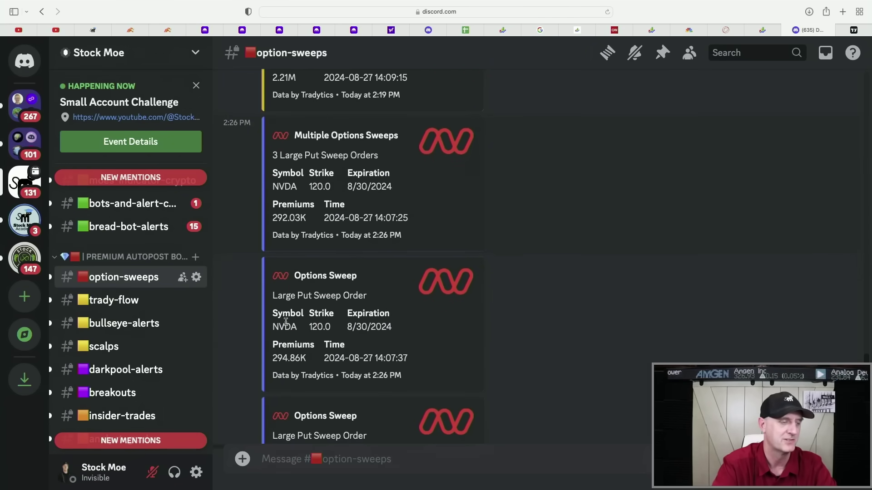
pyautogui.scroll(-2, 336, 313)
pyautogui.scroll(-1, 334, 320)
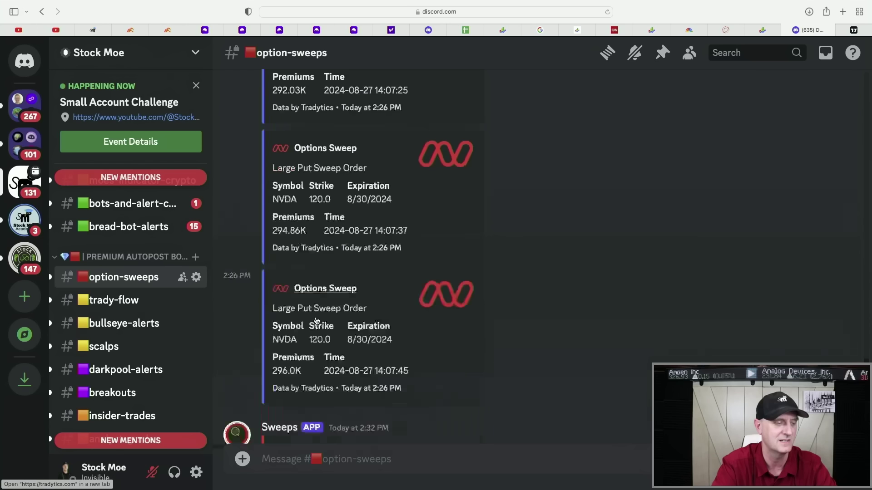
pyautogui.scroll(-2, 313, 368)
pyautogui.scroll(1, 317, 379)
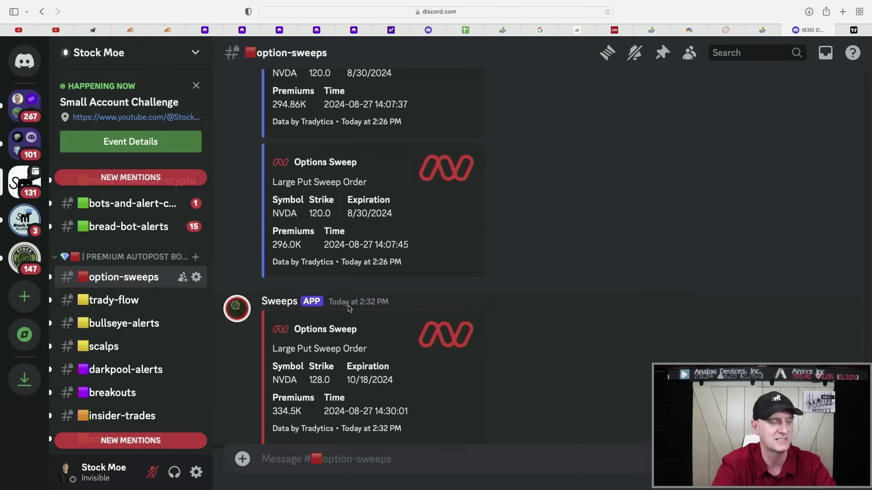
pyautogui.scroll(1, 328, 354)
pyautogui.scroll(2, 340, 327)
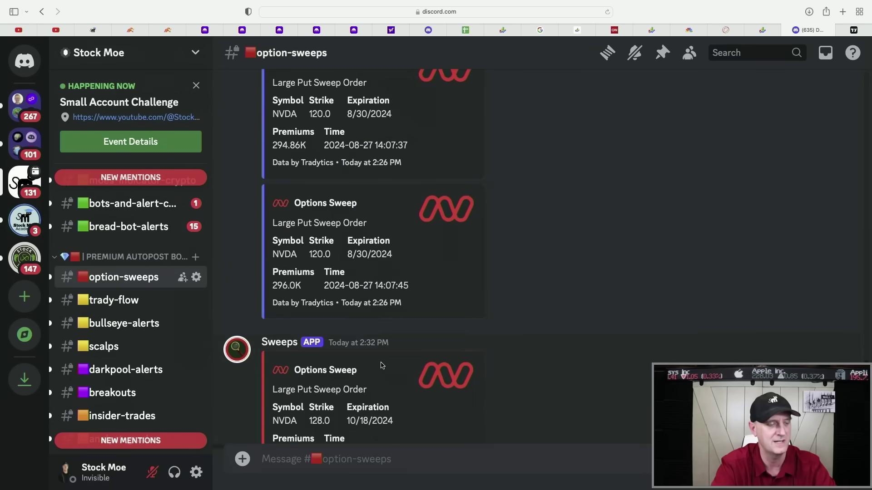
pyautogui.scroll(-2, 382, 366)
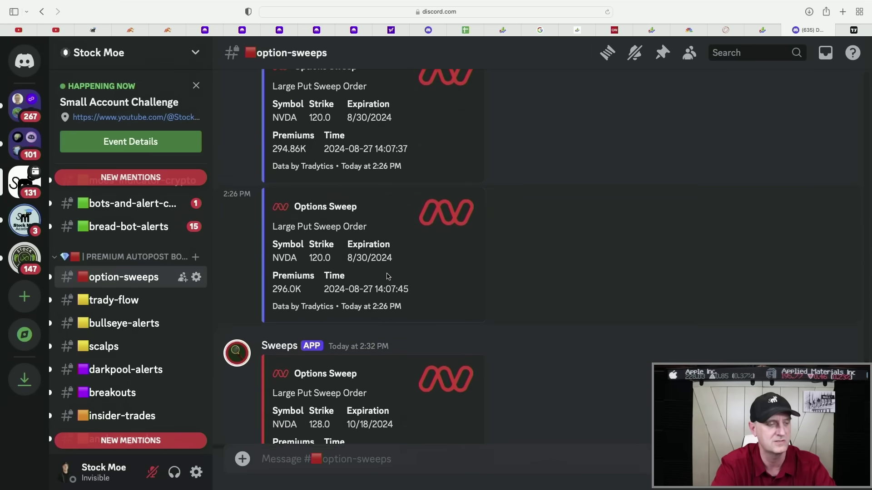
pyautogui.scroll(3, 382, 285)
pyautogui.scroll(2, 385, 293)
pyautogui.scroll(3, 387, 297)
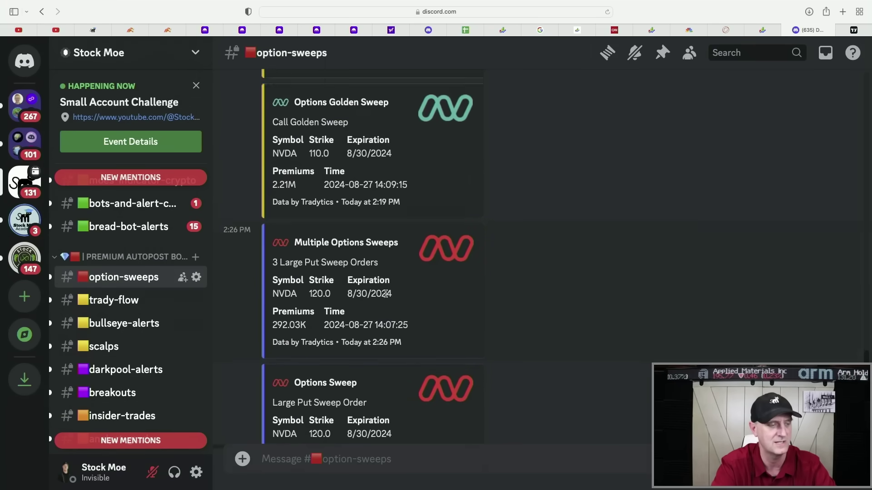
pyautogui.scroll(2, 386, 325)
pyautogui.scroll(2, 385, 320)
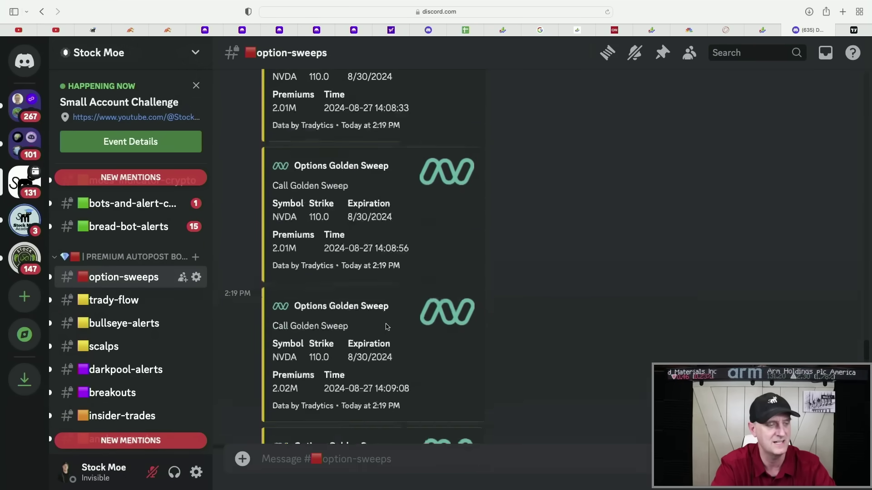
pyautogui.scroll(1, 386, 317)
pyautogui.scroll(-3, 386, 314)
pyautogui.scroll(-2, 386, 313)
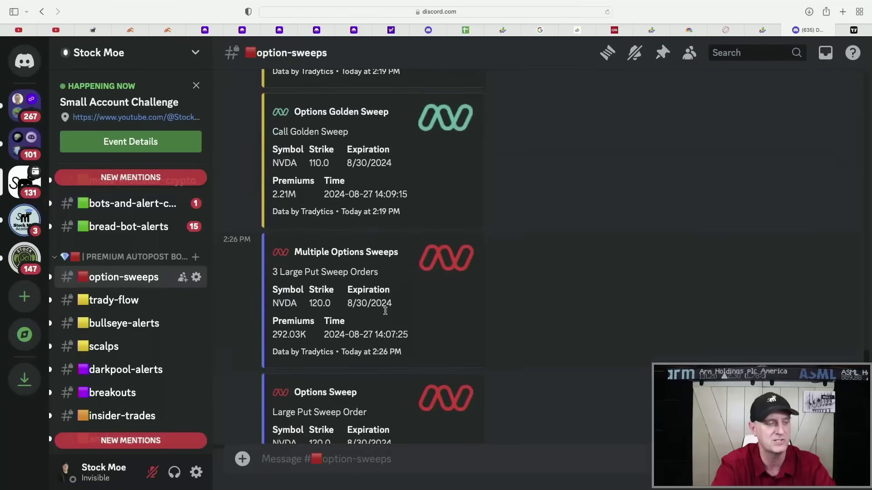
pyautogui.scroll(-2, 386, 314)
pyautogui.scroll(-1, 386, 313)
pyautogui.scroll(1, 386, 313)
pyautogui.scroll(-1, 385, 314)
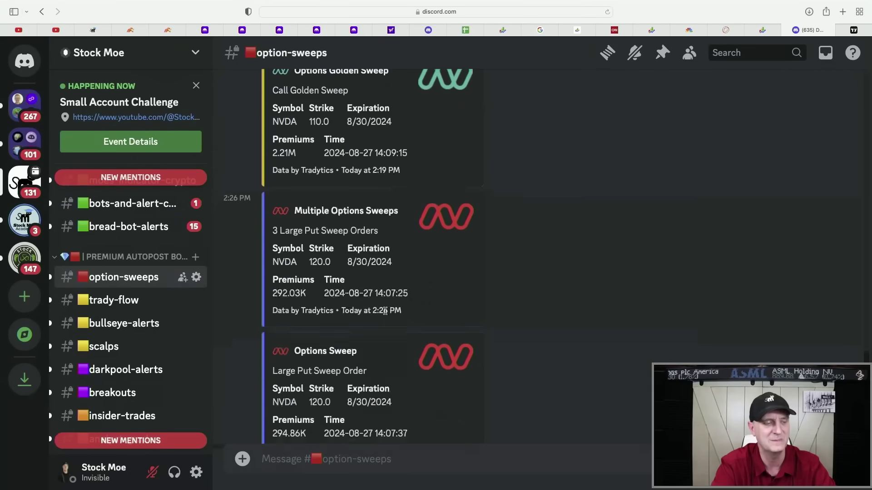
pyautogui.scroll(-2, 386, 313)
pyautogui.scroll(-2, 381, 327)
pyautogui.scroll(-2, 376, 335)
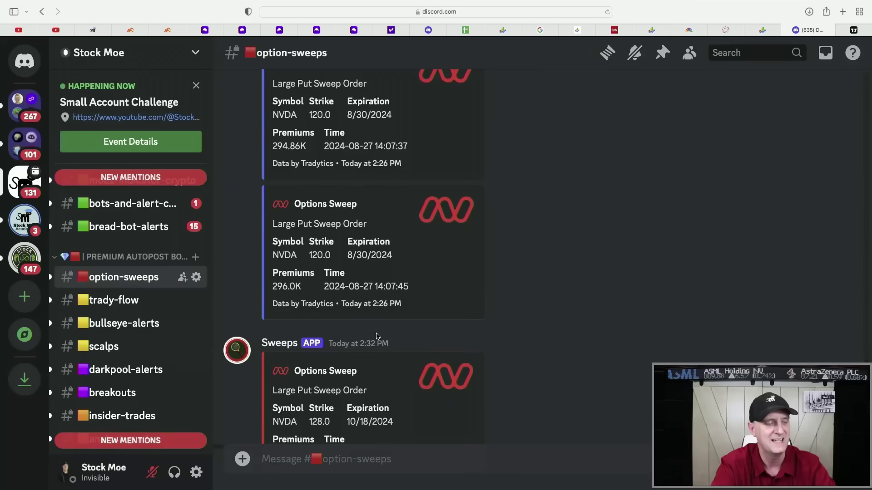
pyautogui.scroll(-2, 377, 336)
pyautogui.scroll(-1, 377, 336)
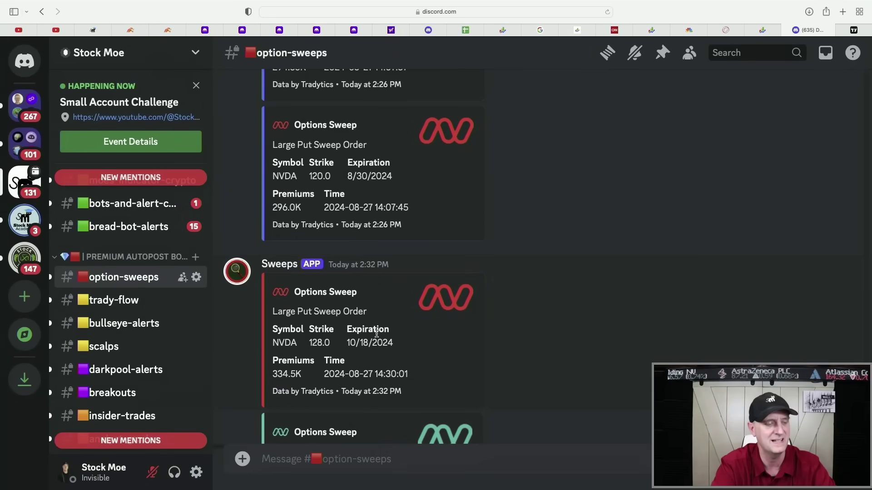
pyautogui.scroll(-2, 376, 336)
pyautogui.scroll(-3, 377, 336)
pyautogui.scroll(-3, 377, 336)
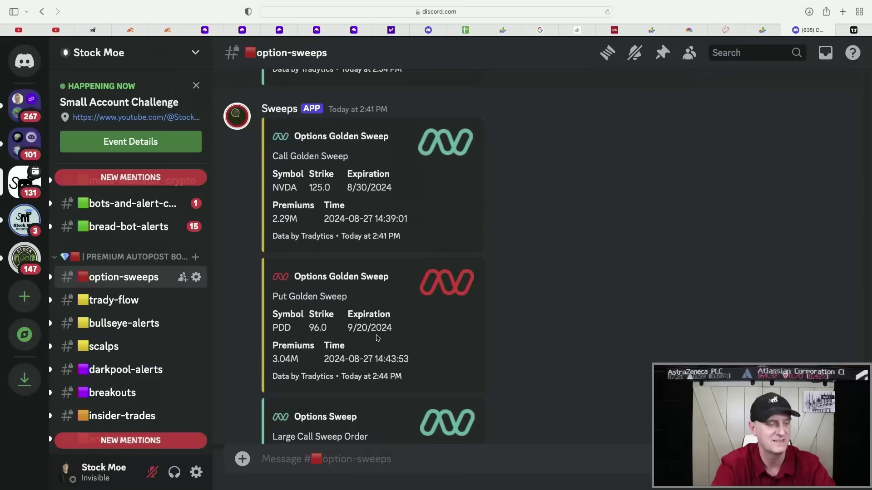
pyautogui.scroll(-3, 351, 346)
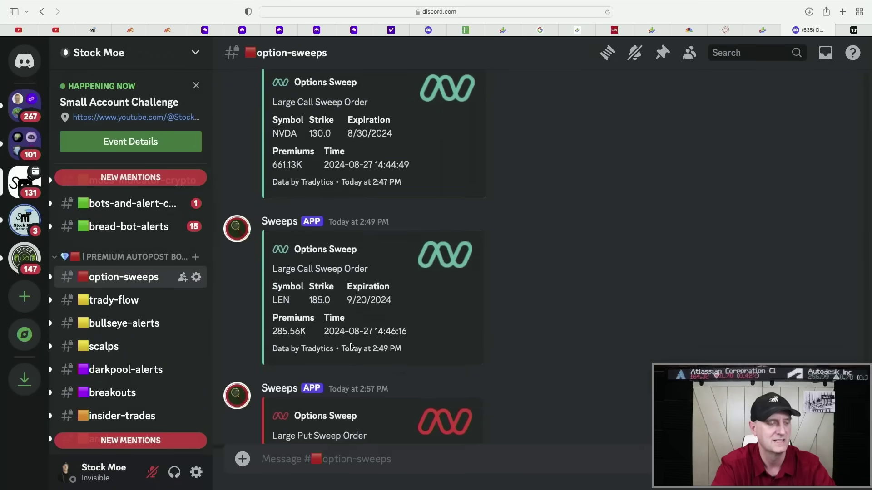
pyautogui.scroll(-3, 351, 346)
pyautogui.scroll(-2, 351, 346)
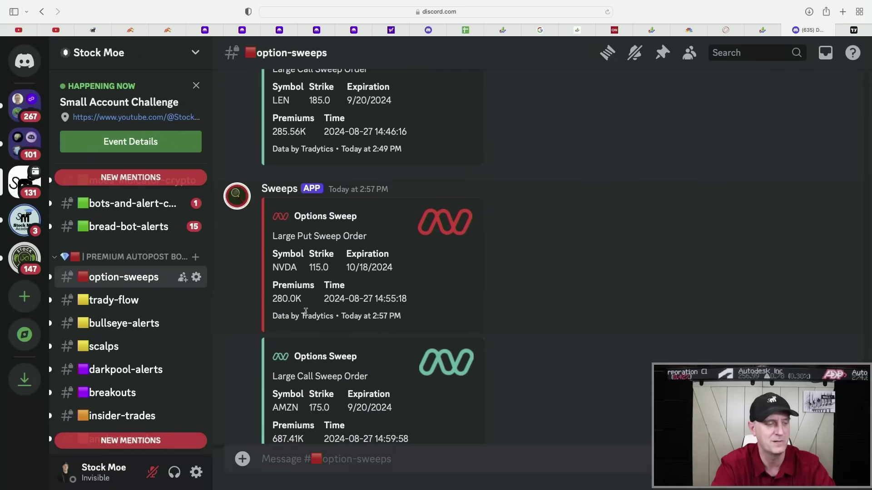
pyautogui.scroll(-2, 304, 313)
pyautogui.scroll(-3, 304, 312)
pyautogui.scroll(-3, 327, 239)
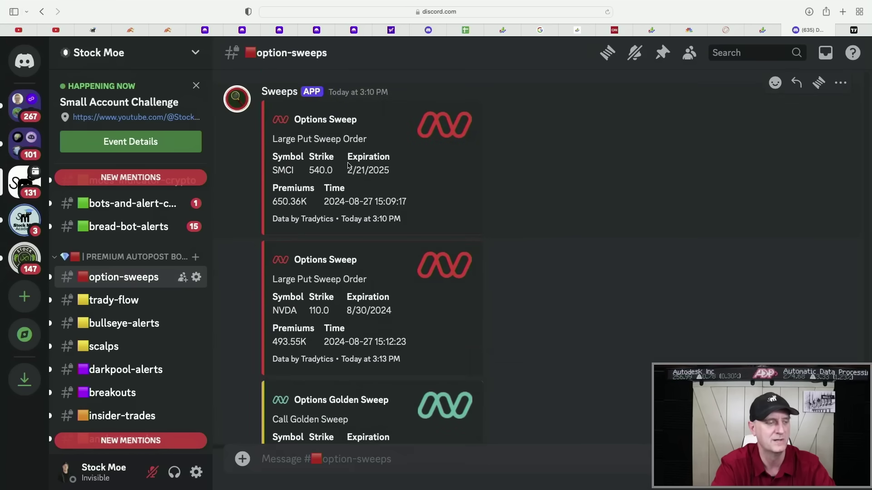
pyautogui.scroll(-2, 348, 205)
pyautogui.scroll(-2, 347, 273)
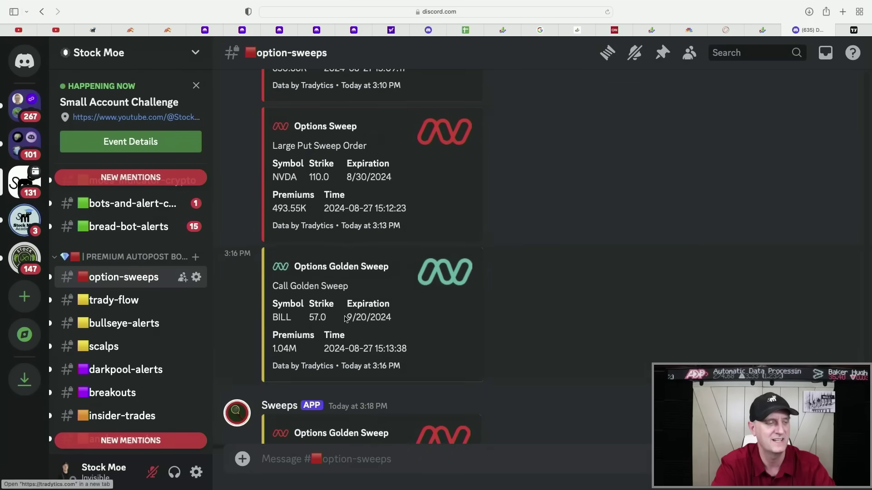
pyautogui.scroll(-3, 345, 319)
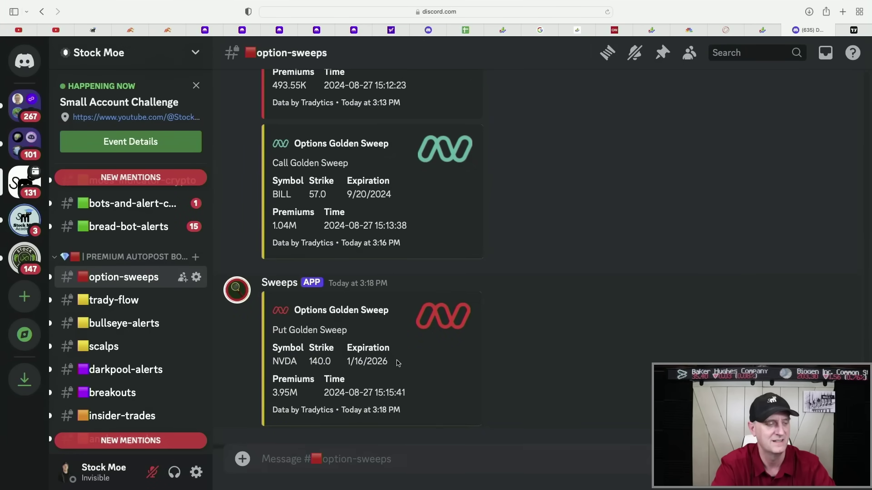
pyautogui.scroll(3, 295, 395)
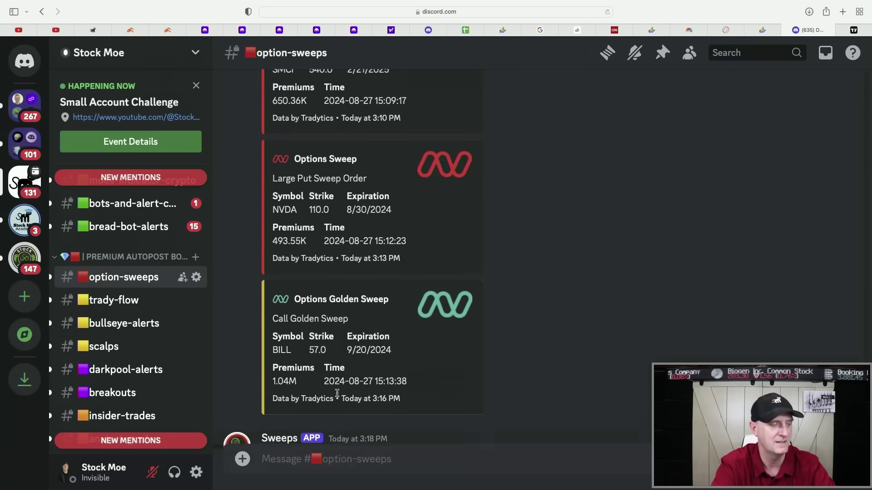
pyautogui.scroll(2, 306, 306)
pyautogui.scroll(1, 321, 266)
pyautogui.scroll(3, 321, 266)
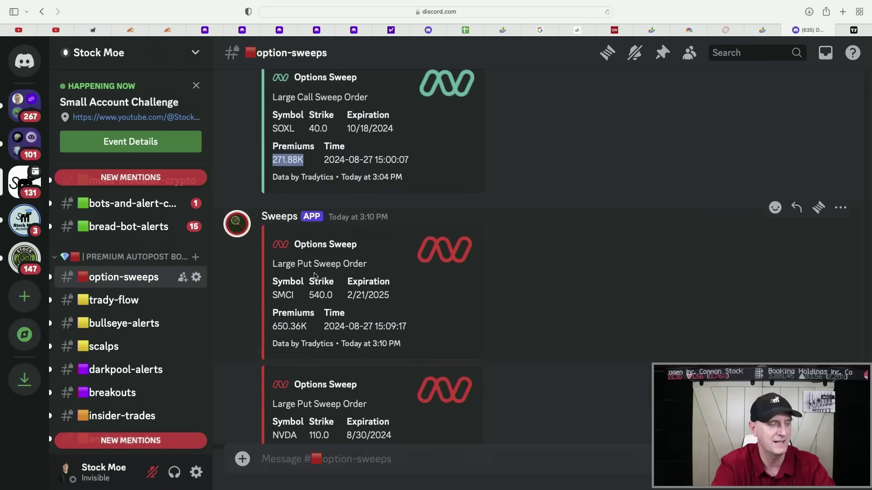
pyautogui.scroll(3, 313, 307)
pyautogui.scroll(3, 311, 322)
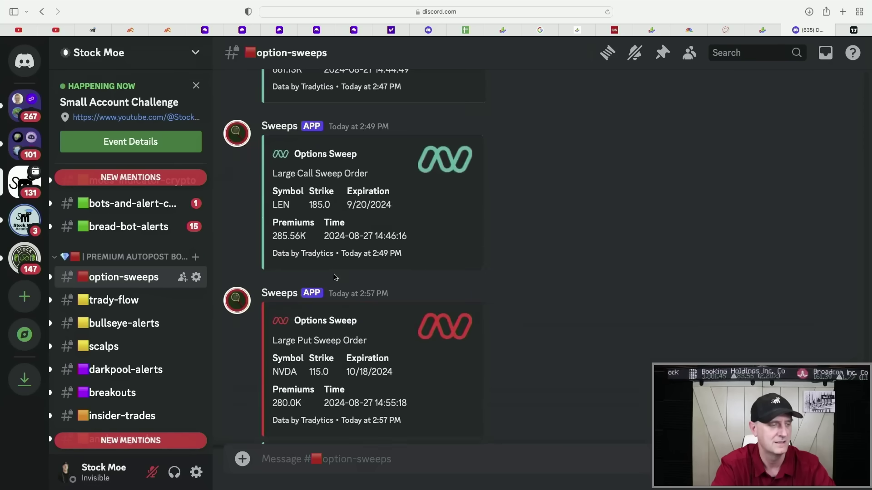
pyautogui.scroll(2, 320, 294)
pyautogui.scroll(2, 336, 277)
pyautogui.scroll(3, 335, 277)
pyautogui.scroll(1, 335, 277)
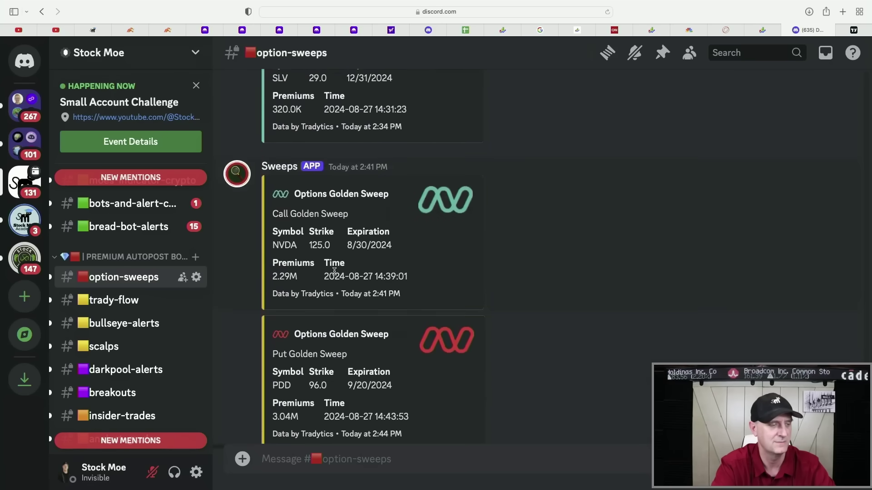
pyautogui.scroll(3, 335, 275)
pyautogui.scroll(3, 334, 273)
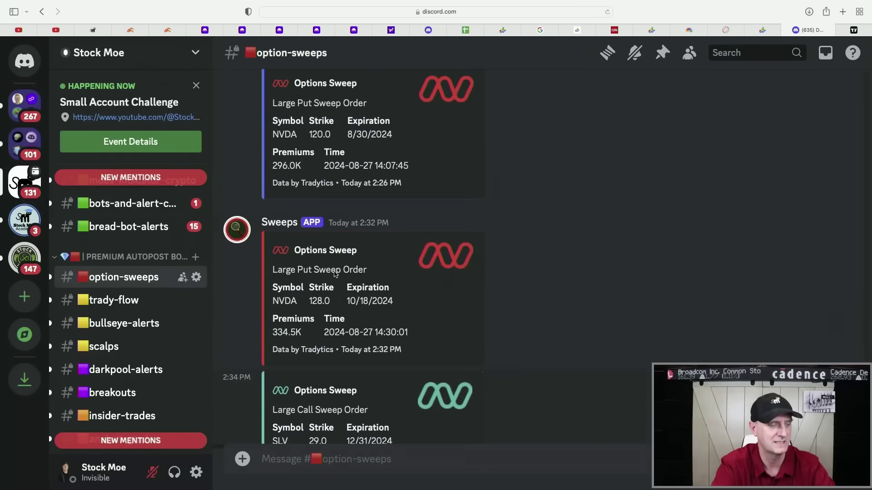
pyautogui.scroll(2, 334, 273)
pyautogui.scroll(2, 334, 273)
pyautogui.scroll(2, 334, 273)
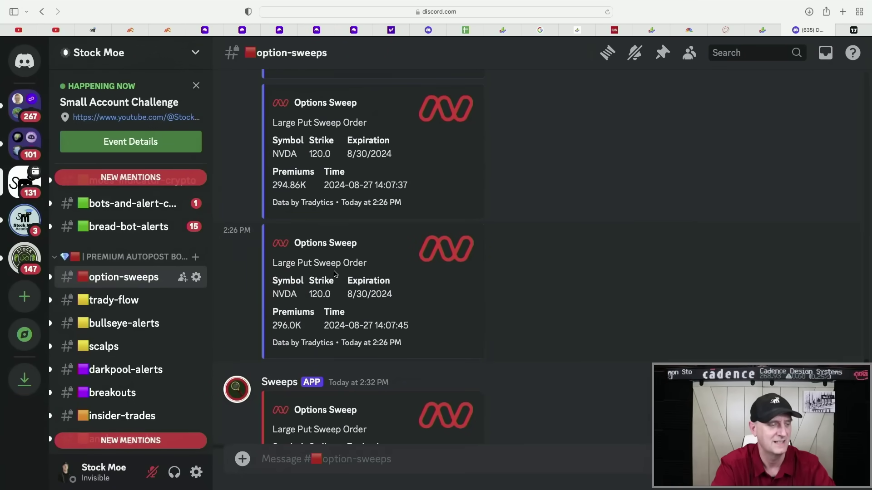
pyautogui.scroll(2, 334, 273)
pyautogui.scroll(2, 334, 273)
pyautogui.scroll(2, 334, 274)
pyautogui.scroll(2, 334, 273)
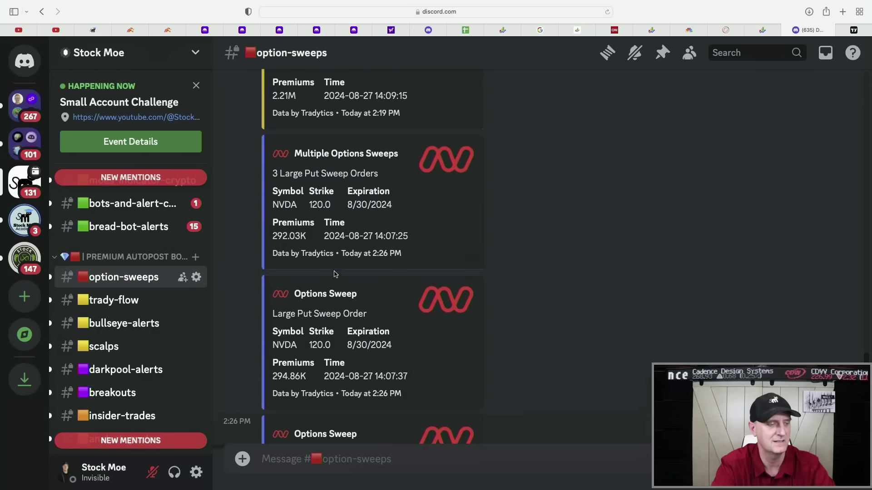
pyautogui.scroll(2, 334, 274)
pyautogui.scroll(2, 334, 273)
pyautogui.scroll(2, 334, 273)
pyautogui.scroll(2, 333, 274)
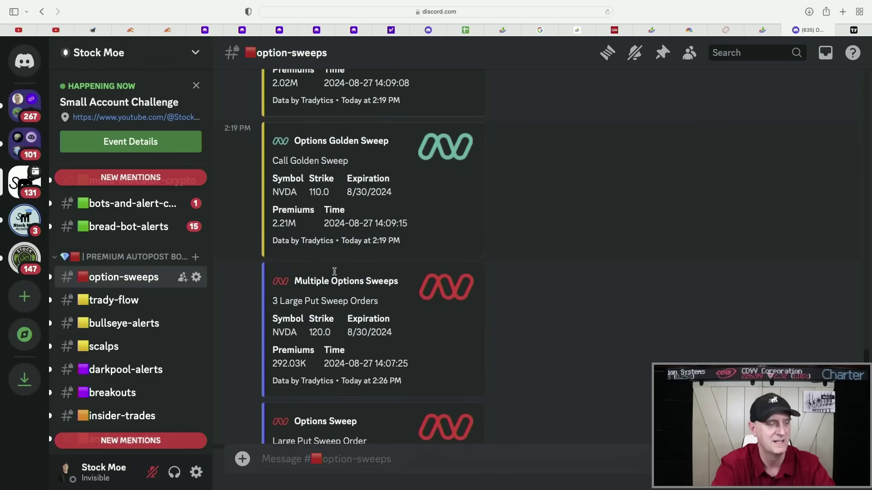
pyautogui.scroll(2, 334, 273)
pyautogui.scroll(2, 334, 273)
pyautogui.scroll(-2, 334, 273)
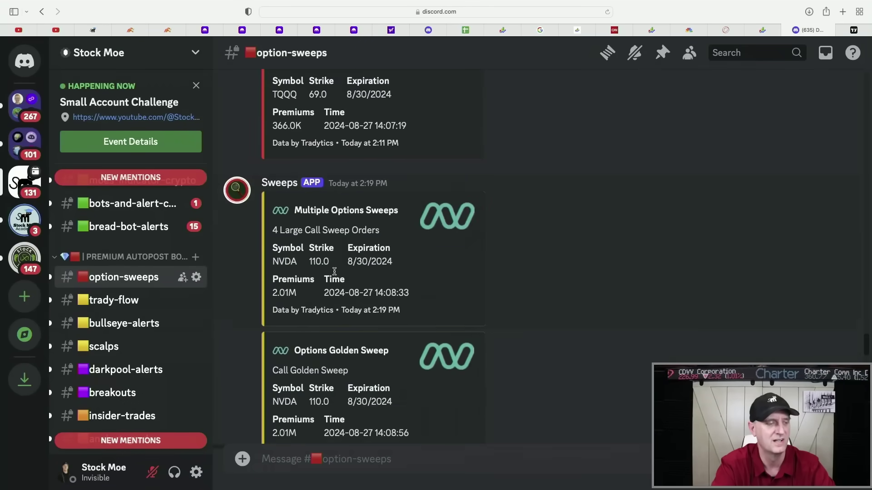
pyautogui.scroll(-2, 334, 273)
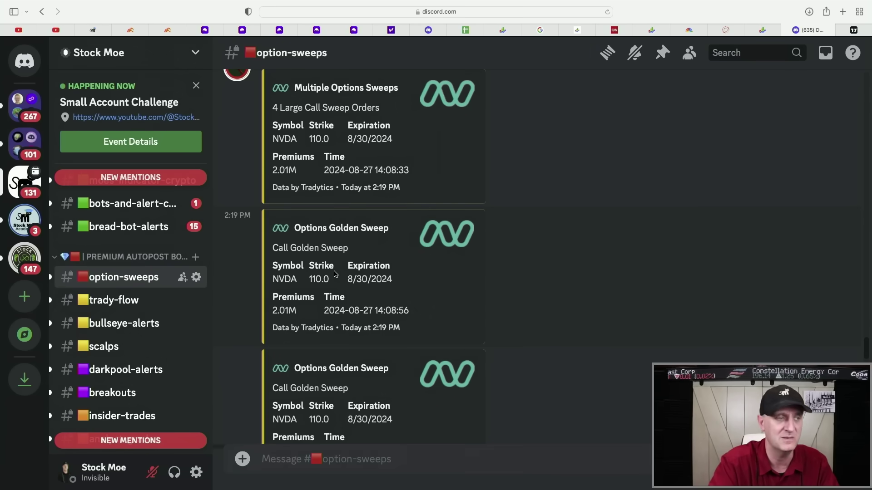
pyautogui.scroll(-4, 334, 272)
pyautogui.scroll(-4, 334, 273)
pyautogui.scroll(-4, 334, 273)
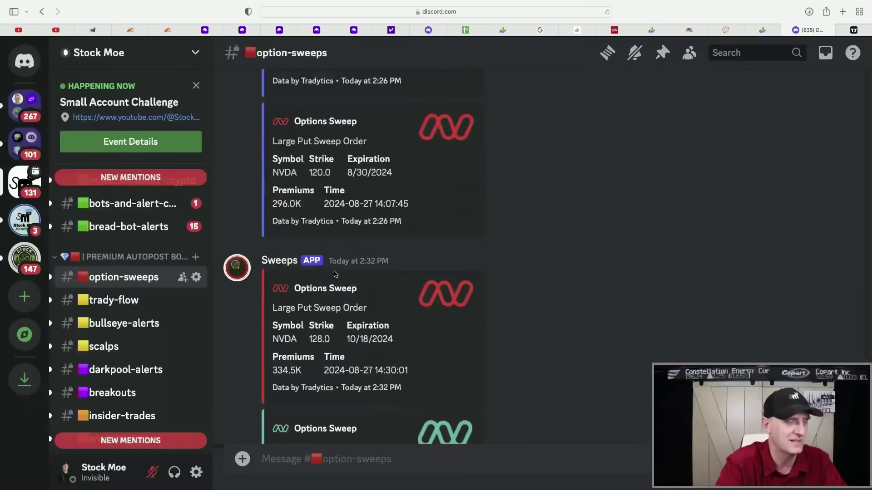
pyautogui.scroll(3, 334, 272)
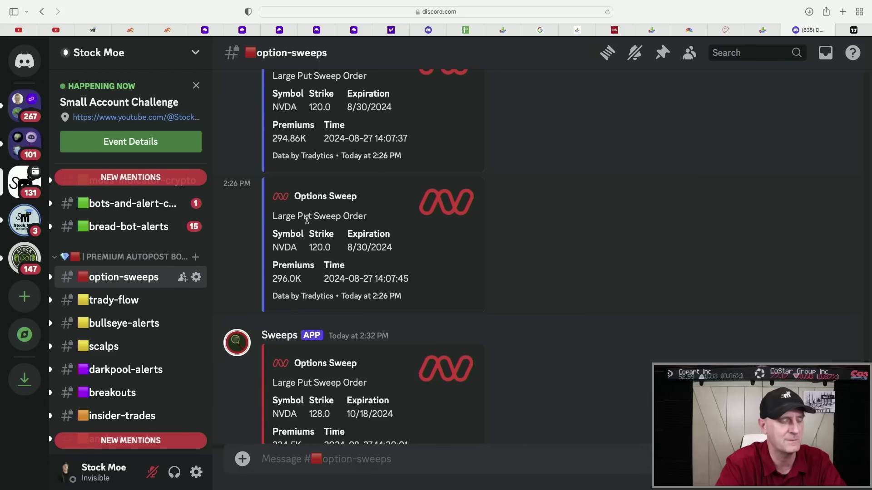
pyautogui.scroll(5, 385, 252)
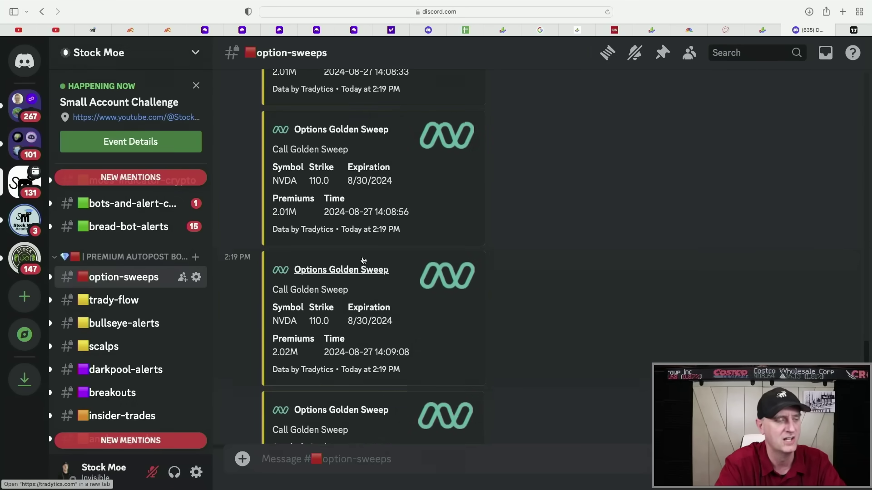
pyautogui.scroll(4, 363, 257)
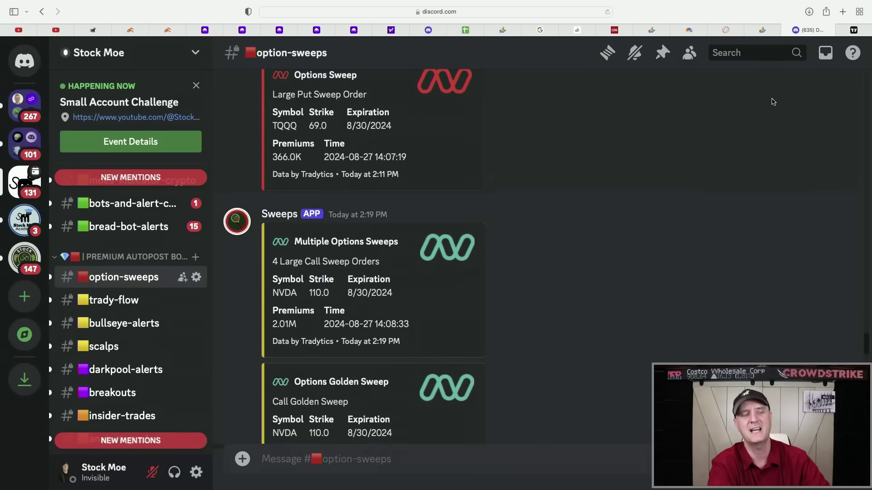
# Move from the Google Finance PTON quote to the Reuters Nvidia earnings-moves article
pyautogui.click(767, 29)
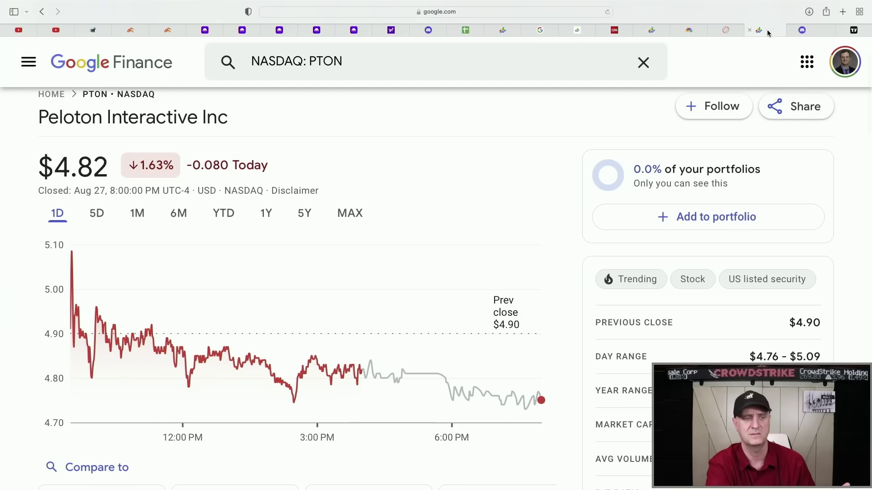
pyautogui.click(727, 29)
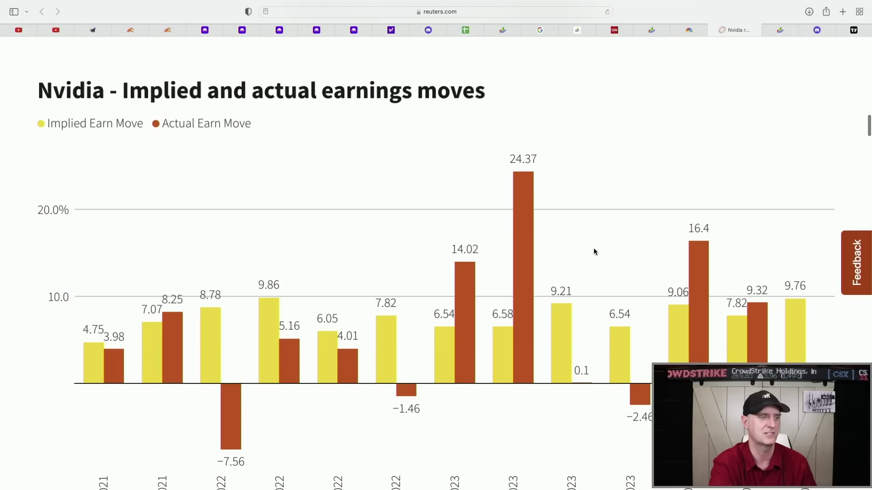
pyautogui.scroll(-1, 420, 173)
pyautogui.scroll(-1, 420, 173)
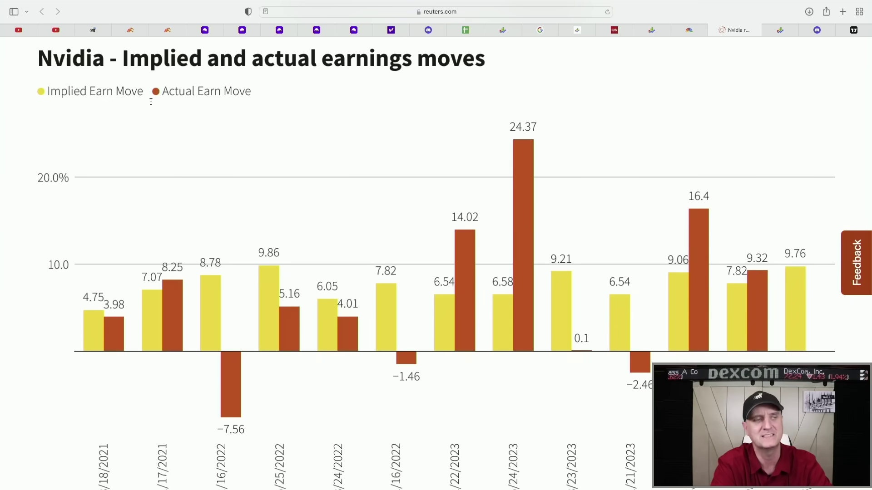
pyautogui.scroll(-1, 151, 101)
pyautogui.scroll(-1, 150, 101)
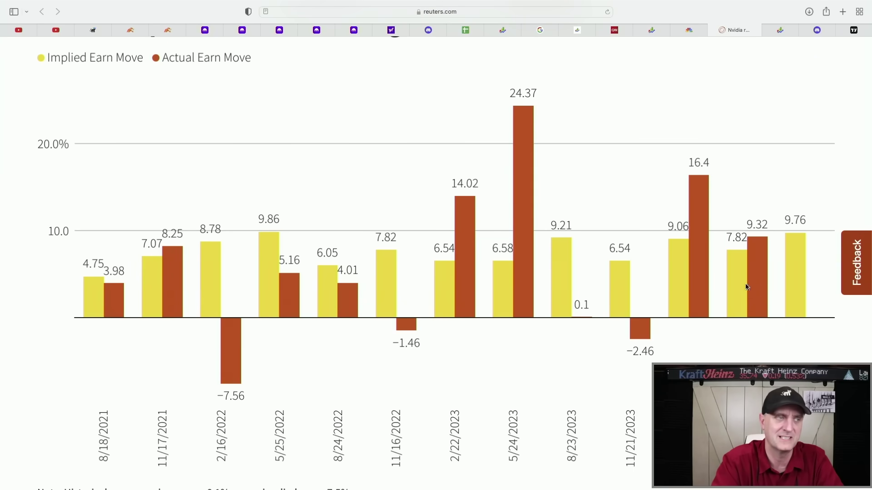
pyautogui.scroll(-2, 727, 277)
pyautogui.scroll(-1, 727, 277)
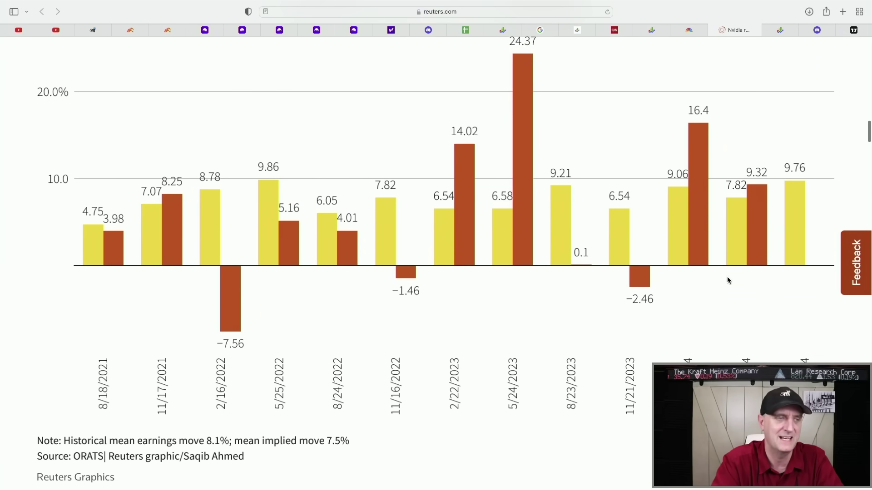
pyautogui.scroll(-1, 727, 277)
pyautogui.scroll(-1, 727, 277)
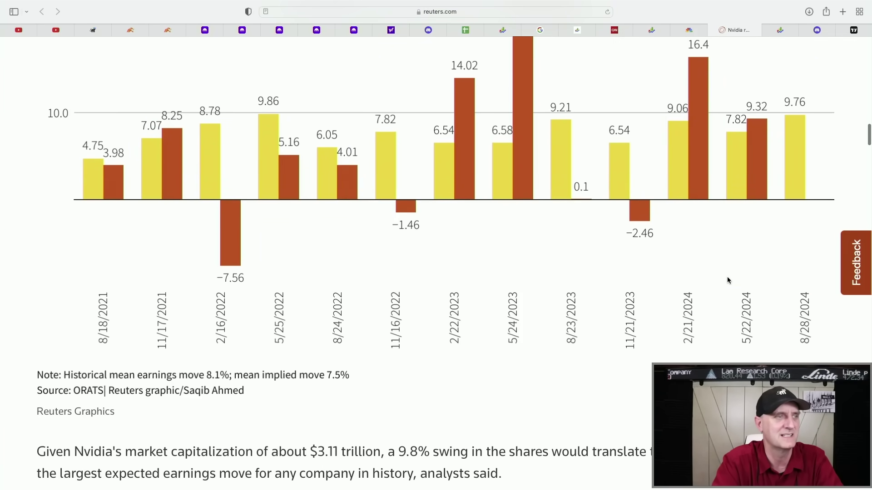
pyautogui.scroll(-1, 727, 277)
pyautogui.scroll(2, 727, 277)
pyautogui.scroll(1, 727, 276)
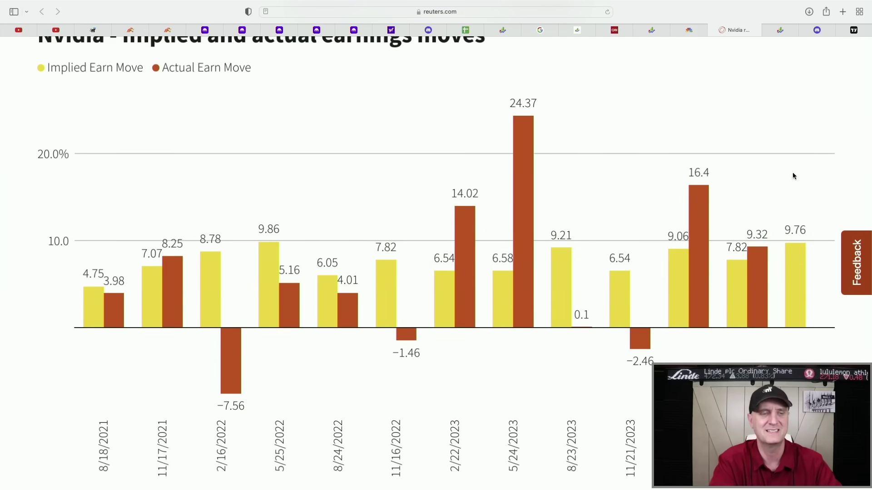
# Bring up the NVDA daily chart and move its horizontal resistance line to about 130
pyautogui.click(853, 30)
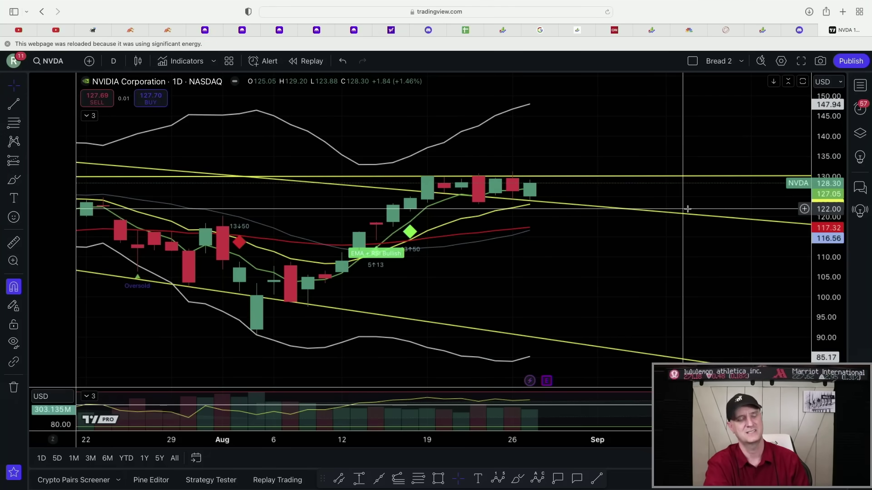
pyautogui.scroll(-5, 687, 209)
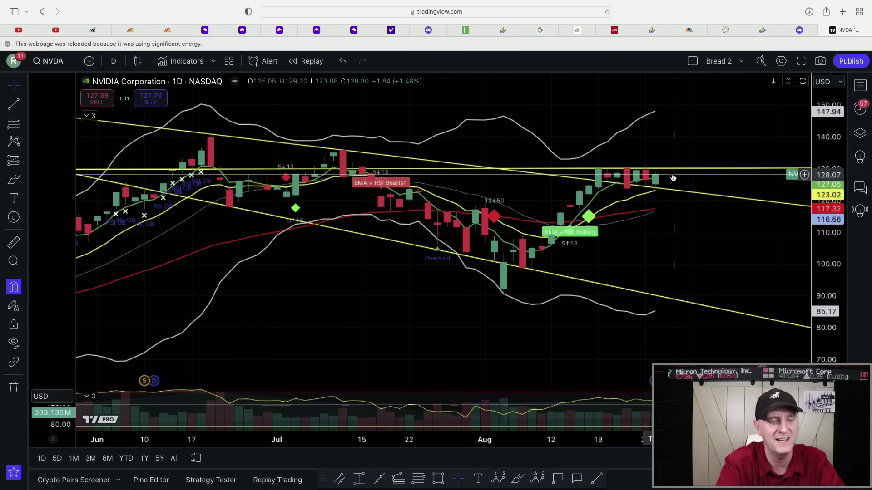
pyautogui.moveTo(673, 176); pyautogui.dragTo(671, 174)
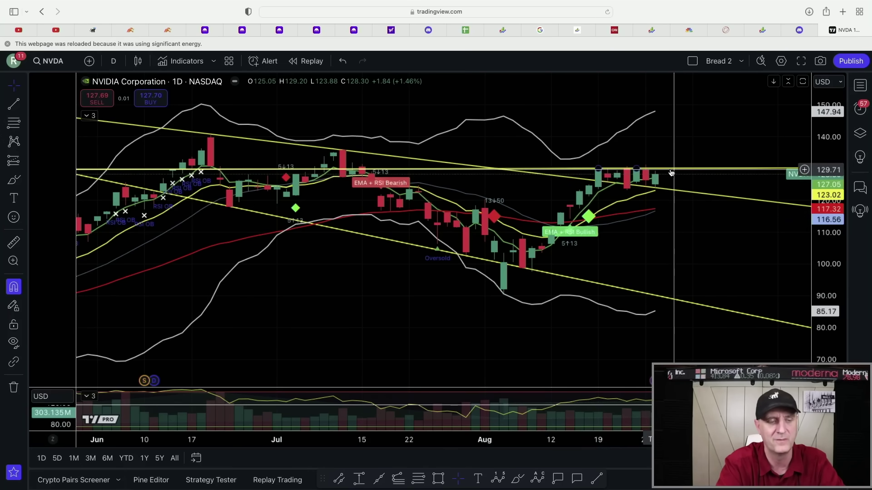
pyautogui.click(730, 114)
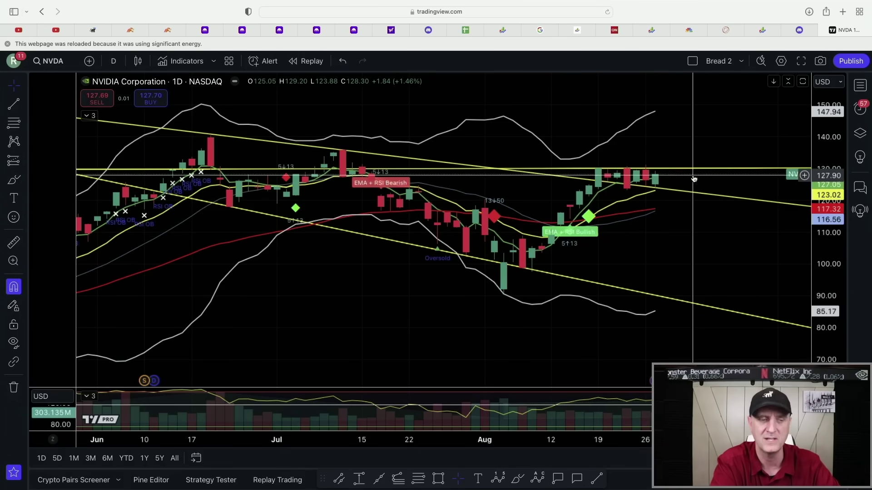
pyautogui.scroll(2, 693, 178)
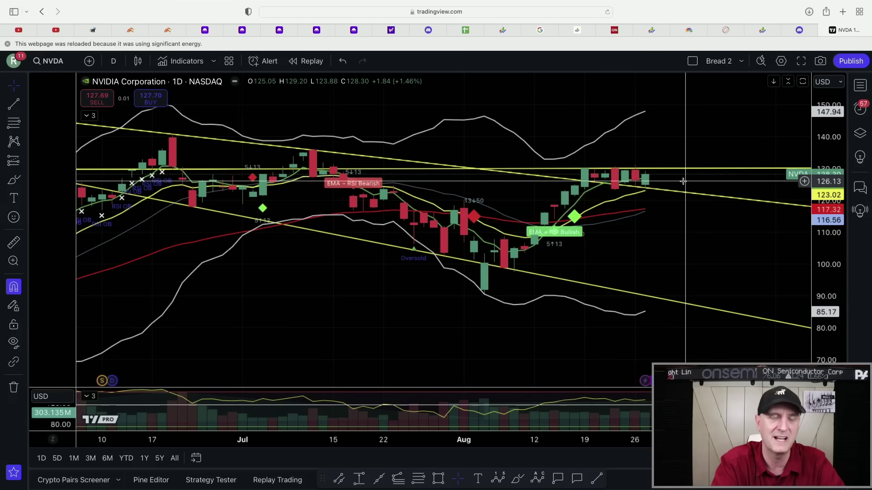
pyautogui.scroll(-1, 683, 181)
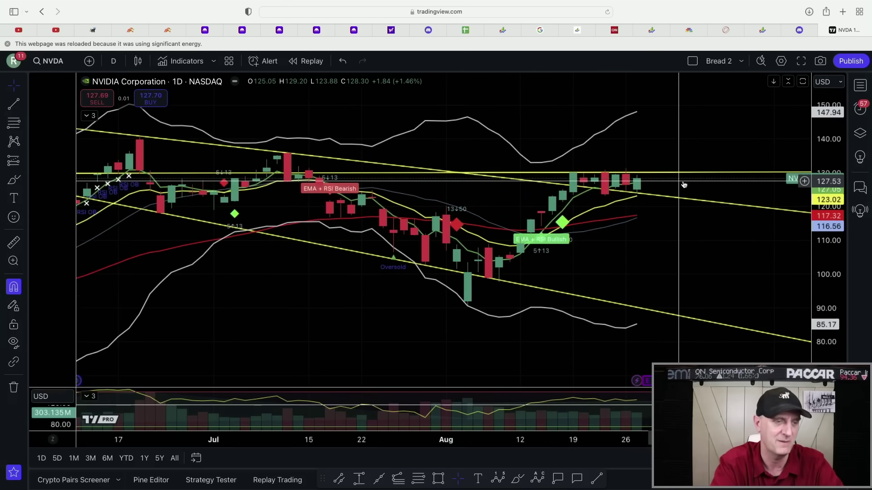
pyautogui.scroll(-2, 683, 184)
pyautogui.scroll(-2, 683, 183)
pyautogui.scroll(1, 683, 184)
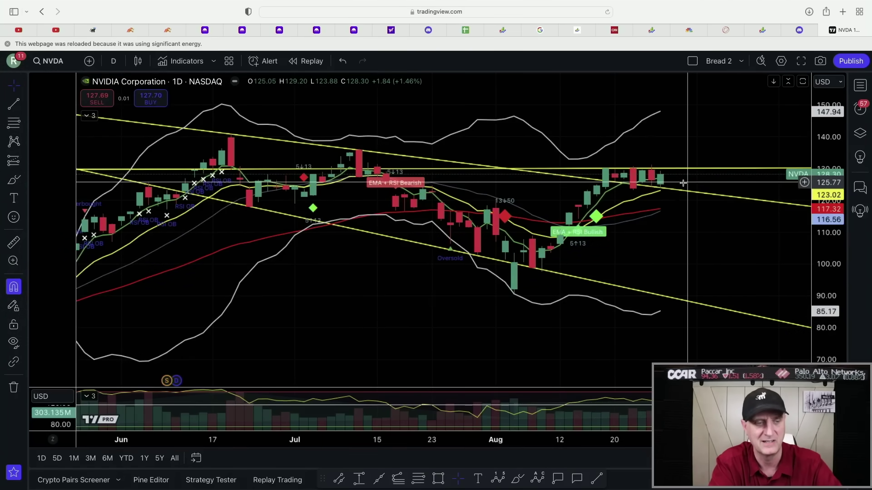
pyautogui.scroll(3, 683, 184)
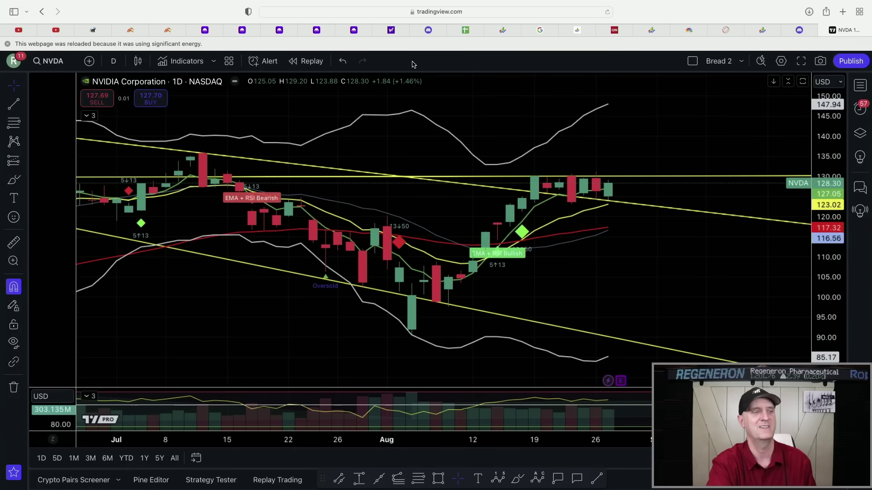
# Visit the Patreon membership link from the YouTube description, then return to the video
pyautogui.click(22, 32)
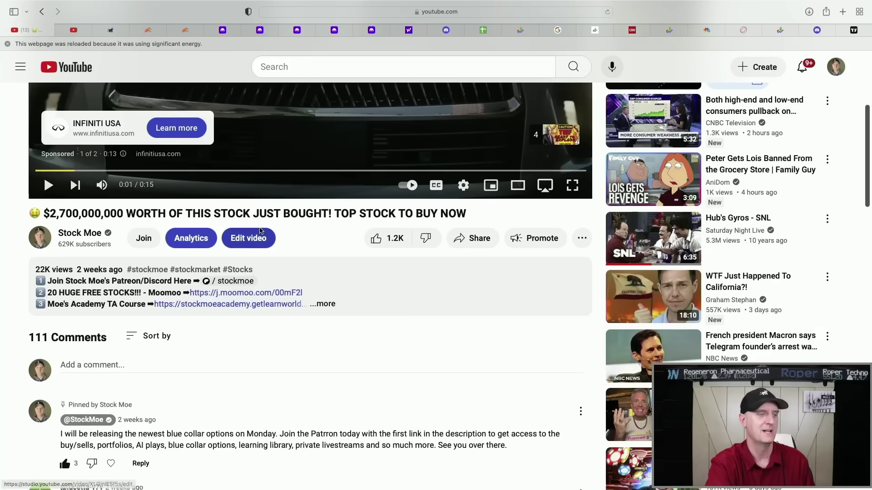
pyautogui.click(235, 281)
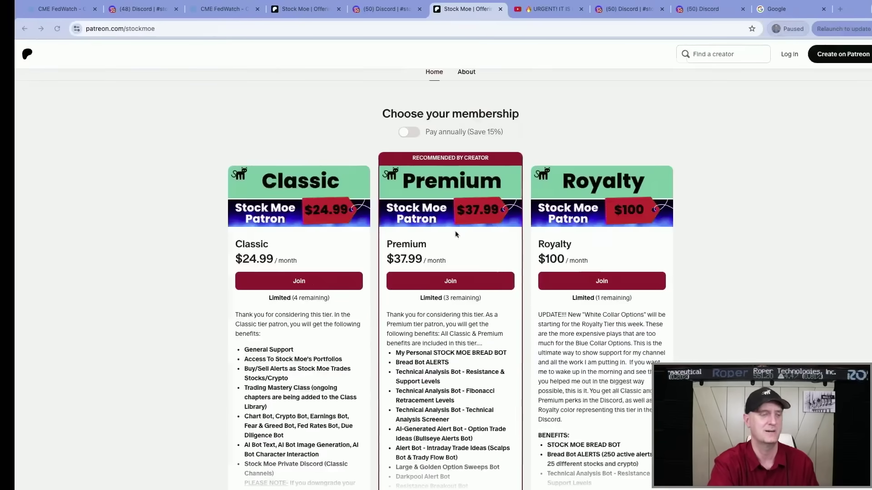
pyautogui.click(395, 132)
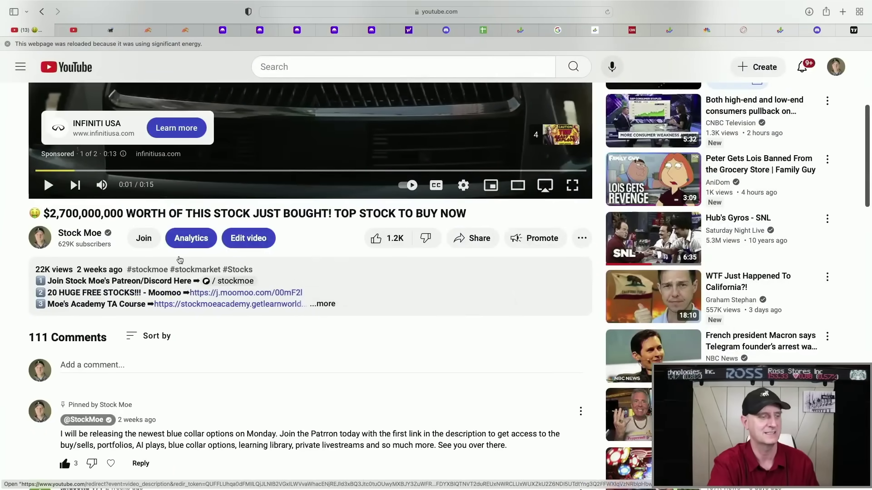
# Visit the moomoo free-stocks promo, then the Stock Moe Academy course page
pyautogui.click(218, 293)
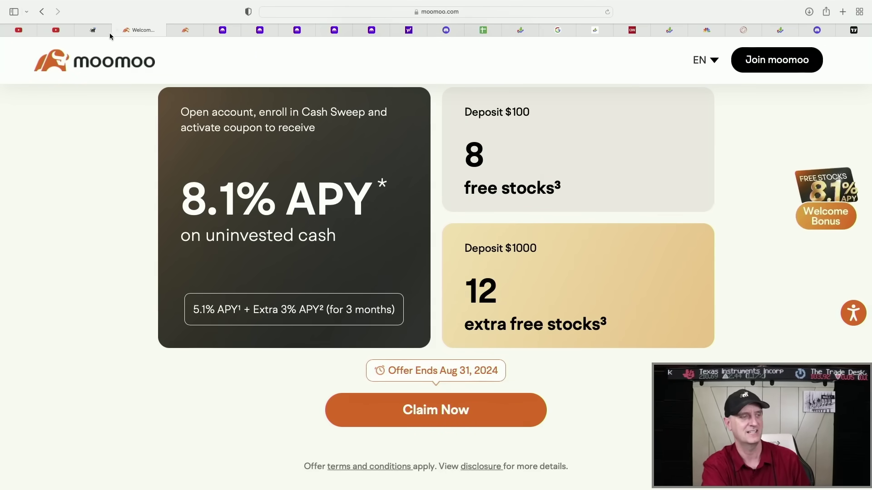
pyautogui.click(66, 32)
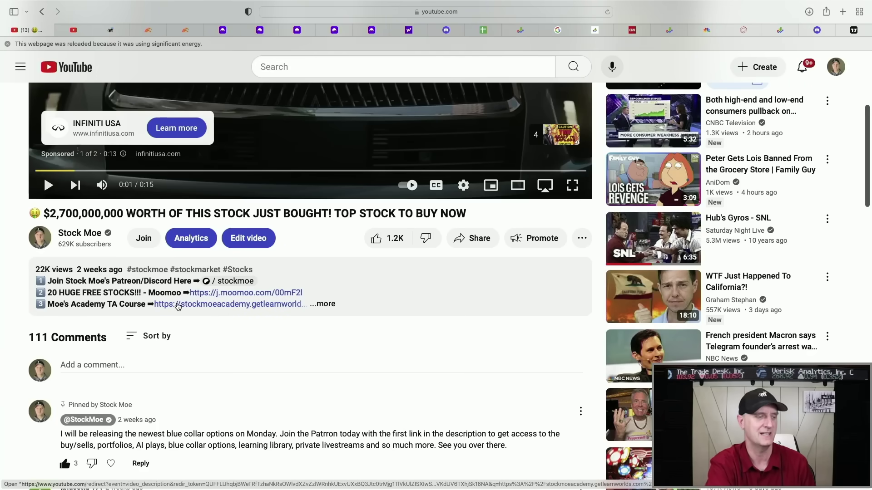
pyautogui.click(114, 31)
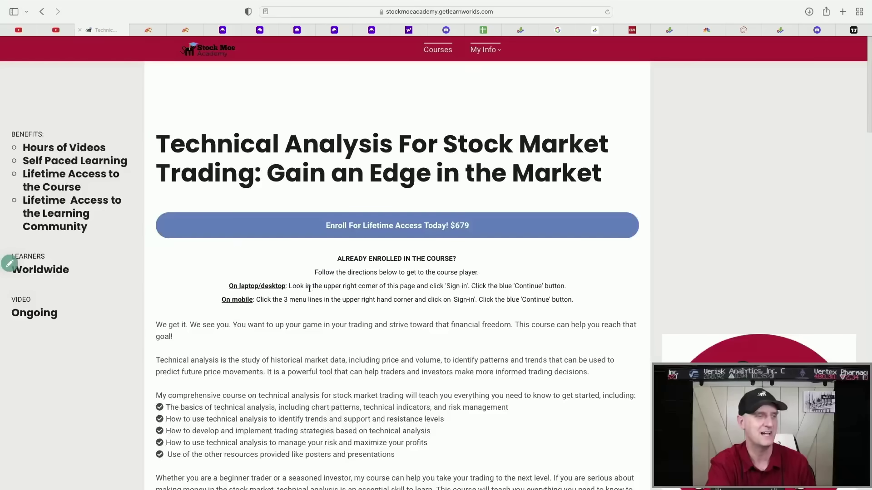